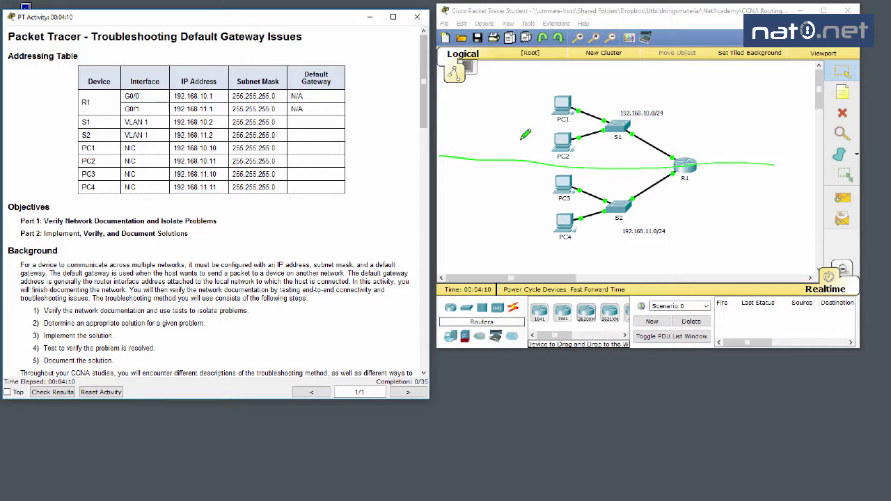
- Write the host addresses 10.10, 10.11, 11.10 and 11.11 beside PC1, PC2, PC3 and PC4 in the topology
mouse_move(499, 104)
mouse_down()
mouse_move(499, 116)
mouse_move(509, 104)
mouse_move(527, 114)
mouse_move(534, 102)
mouse_up()
click(519, 113)
drag(510, 145, 509, 154)
mouse_move(520, 145)
mouse_down()
mouse_move(535, 154)
mouse_move(539, 147)
mouse_up()
click(528, 153)
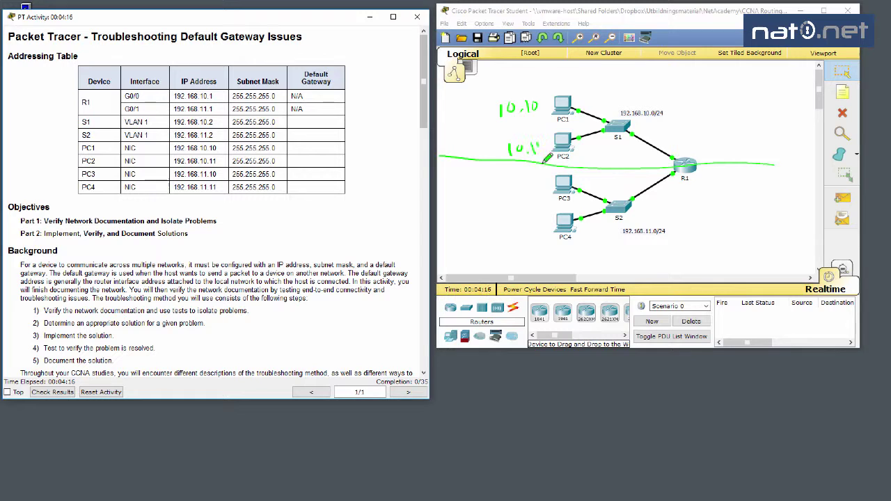
drag(494, 184, 493, 198)
click(511, 197)
mouse_move(502, 185)
mouse_down()
mouse_move(501, 199)
mouse_move(520, 198)
mouse_move(530, 186)
mouse_up()
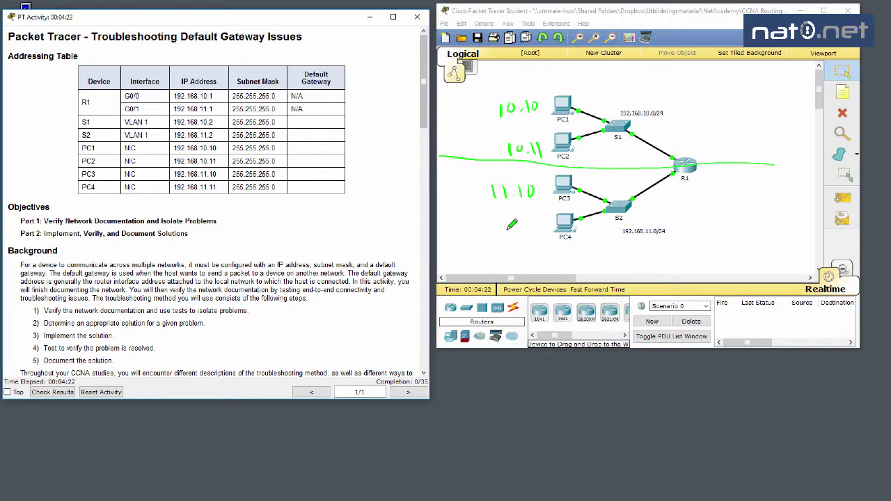
mouse_move(508, 220)
mouse_down()
mouse_move(508, 235)
mouse_move(544, 236)
mouse_up()
click(524, 233)
- Draw arrows at switches S1 and S2 and label them with the addresses 10.2 and 11.2
mouse_move(614, 98)
mouse_down()
mouse_move(615, 126)
mouse_move(620, 117)
mouse_up()
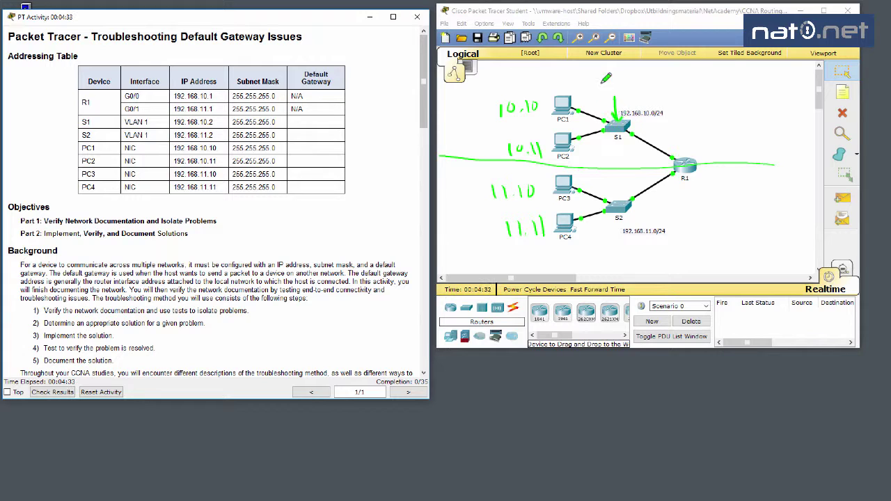
mouse_move(603, 82)
mouse_down()
mouse_move(604, 91)
mouse_move(610, 83)
mouse_move(633, 91)
mouse_up()
click(619, 91)
mouse_move(617, 216)
mouse_down()
mouse_move(610, 250)
mouse_move(608, 228)
mouse_move(627, 230)
mouse_up()
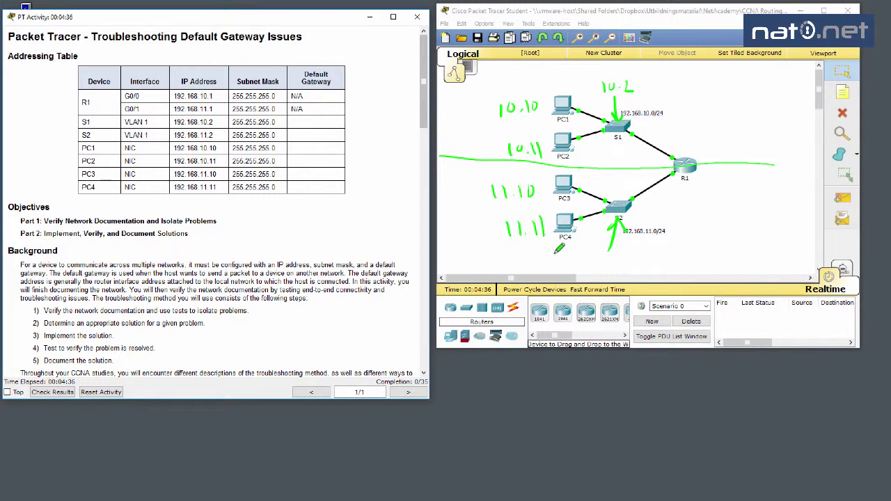
mouse_move(592, 257)
mouse_down()
mouse_move(592, 266)
mouse_move(617, 266)
mouse_up()
click(605, 264)
- Open R1's command line, enter privileged mode and list the interface addresses with "sh ip int brie"
key(Page_Down)
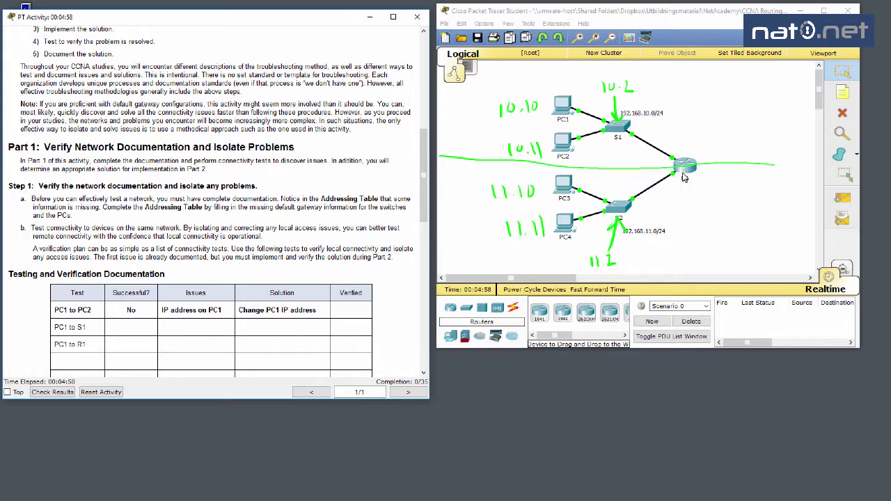
click(683, 172)
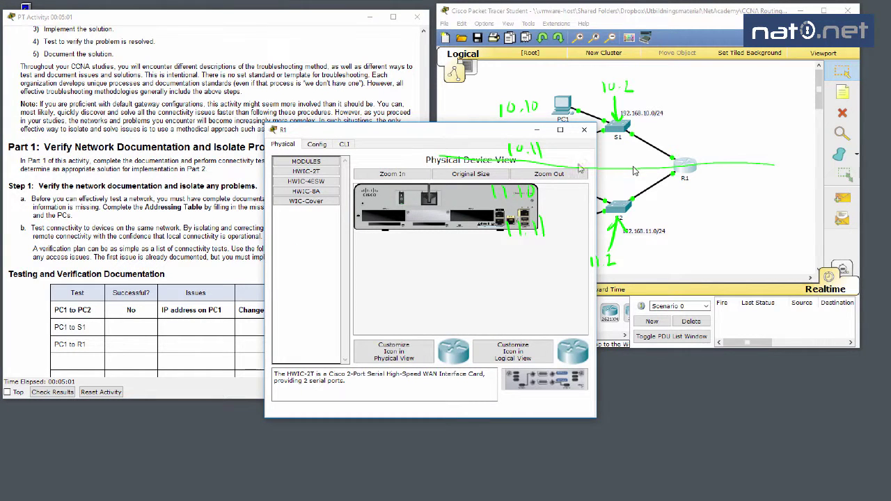
drag(496, 138, 274, 118)
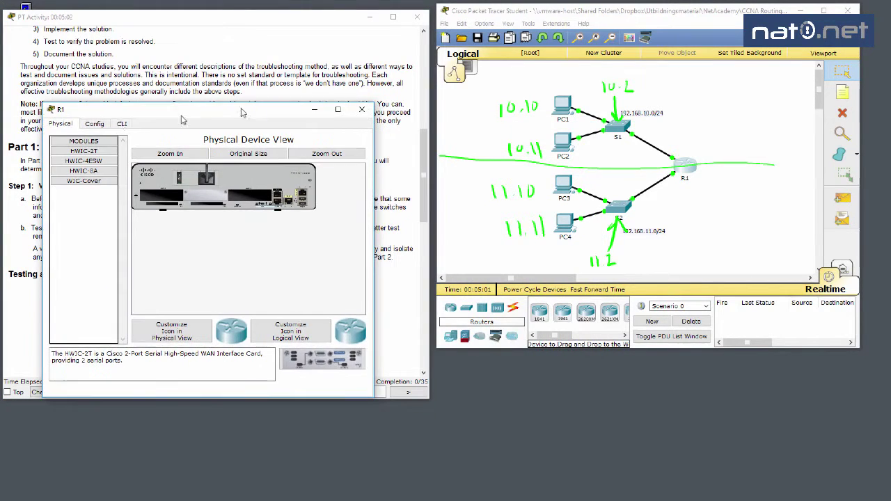
click(122, 124)
key(Return)
key(Return)
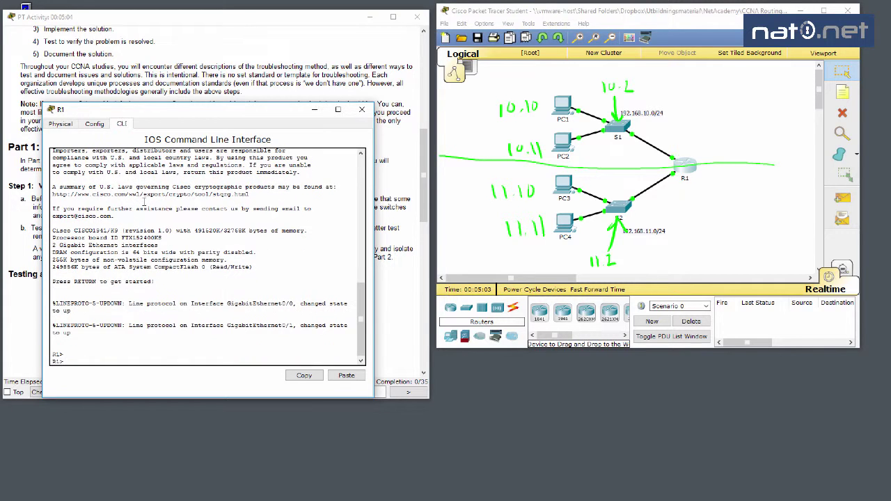
text(en)
key(Return)
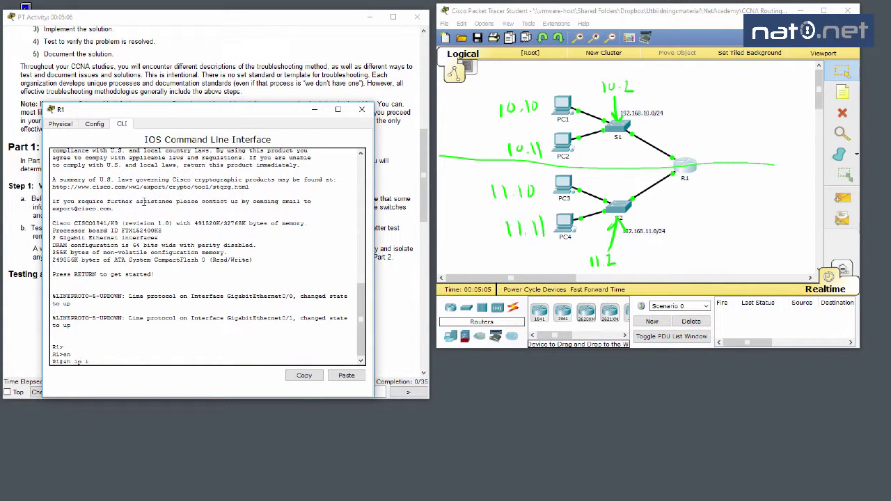
text(sh ip int brie)
key(Return)
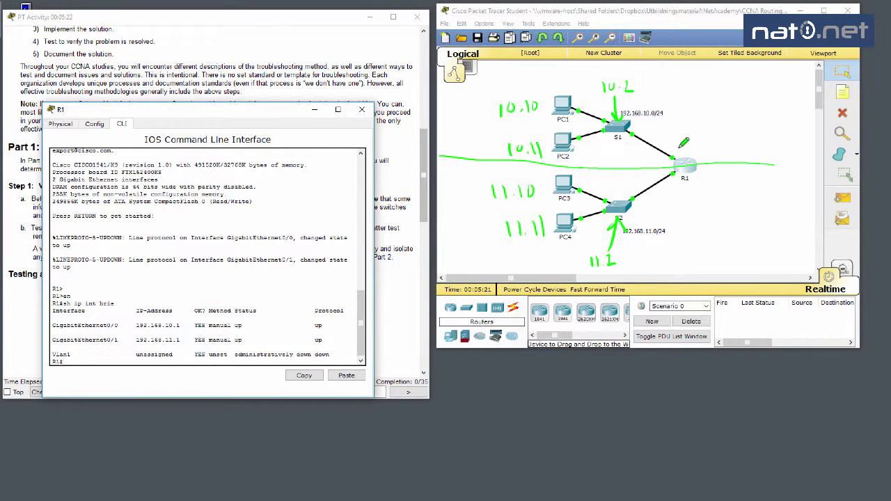
- Annotate R1's two ports with arrows, labelling the S1 side g0/0 with 10.1 and the S2 side g0/1 with 11.1
mouse_move(684, 141)
mouse_down()
mouse_move(674, 158)
mouse_move(688, 126)
mouse_move(706, 122)
mouse_move(667, 124)
mouse_move(699, 144)
mouse_up()
drag(706, 137, 712, 144)
drag(717, 135, 718, 144)
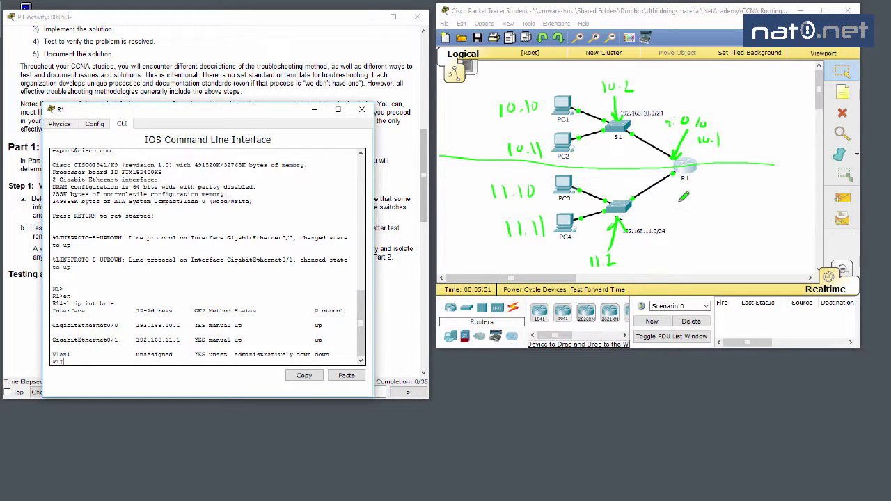
mouse_move(681, 191)
mouse_down()
mouse_move(718, 224)
mouse_move(679, 200)
mouse_up()
drag(677, 186, 695, 192)
drag(725, 218, 727, 228)
mouse_move(739, 223)
mouse_down()
mouse_move(750, 219)
mouse_move(780, 240)
mouse_up()
mouse_move(725, 244)
mouse_down()
mouse_move(724, 256)
mouse_move(733, 249)
mouse_move(734, 258)
mouse_up()
mouse_move(757, 243)
mouse_down()
mouse_move(758, 261)
mouse_move(743, 255)
mouse_up()
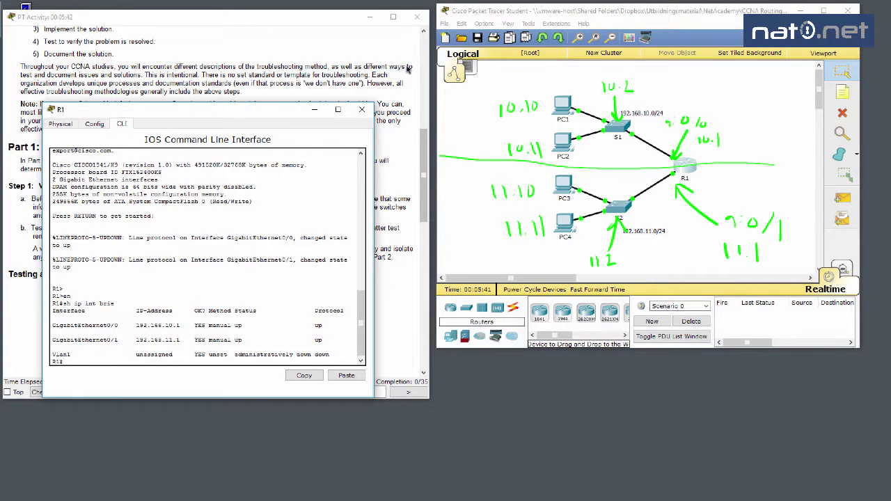
- Close R1 and write the default gateways into the Addressing Table: 10.1 for S1, PC1 and PC2, 11.1 for S2, PC3 and PC4
click(363, 110)
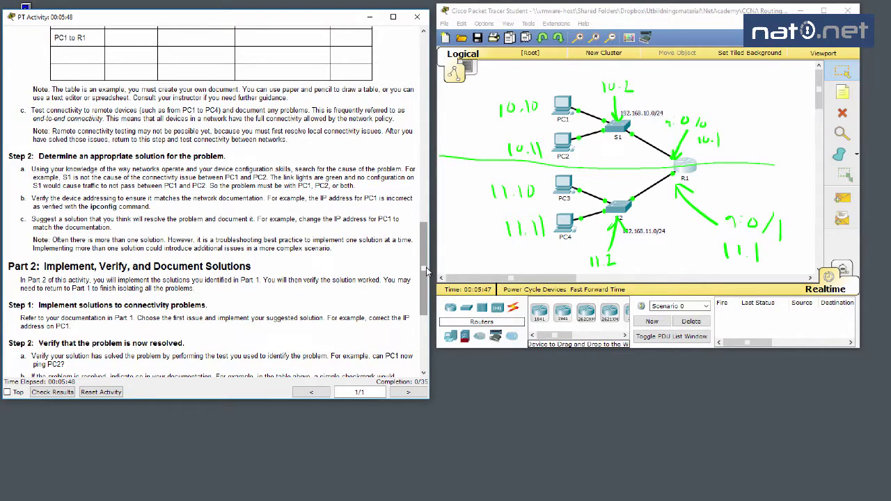
drag(427, 271, 420, 97)
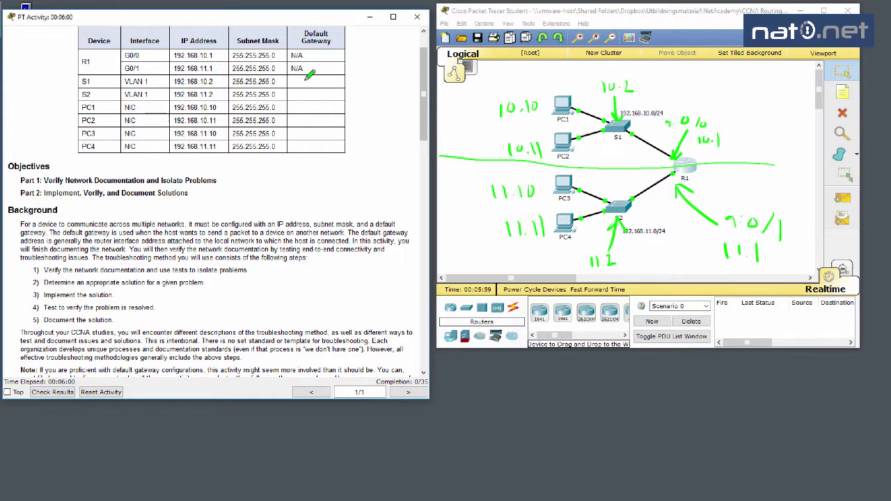
mouse_move(305, 79)
mouse_down()
mouse_move(329, 86)
mouse_move(311, 99)
mouse_move(326, 101)
mouse_up()
click(321, 99)
mouse_move(304, 107)
mouse_down()
mouse_move(323, 108)
mouse_move(308, 120)
mouse_move(322, 118)
mouse_move(305, 140)
mouse_move(323, 140)
mouse_move(310, 151)
mouse_up()
drag(316, 151, 324, 152)
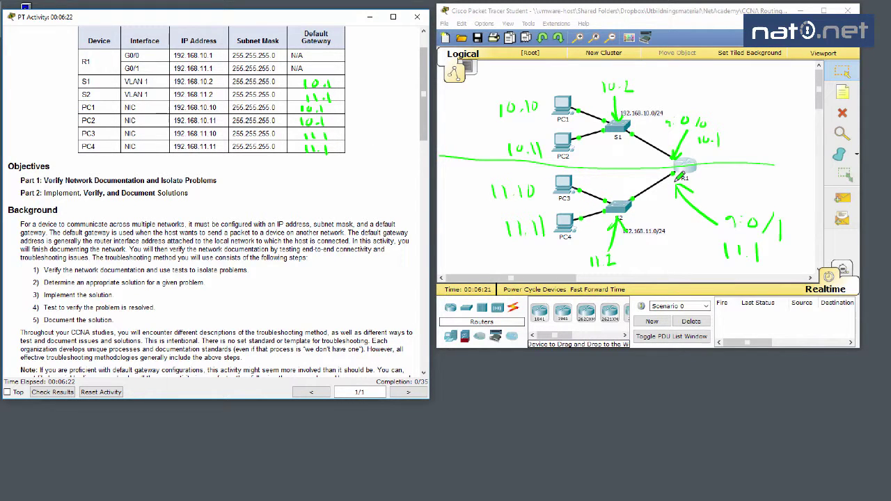
- Underline the 10.1 label and circle R1's port towards S2 in the topology
drag(674, 173, 673, 176)
drag(426, 92, 451, 142)
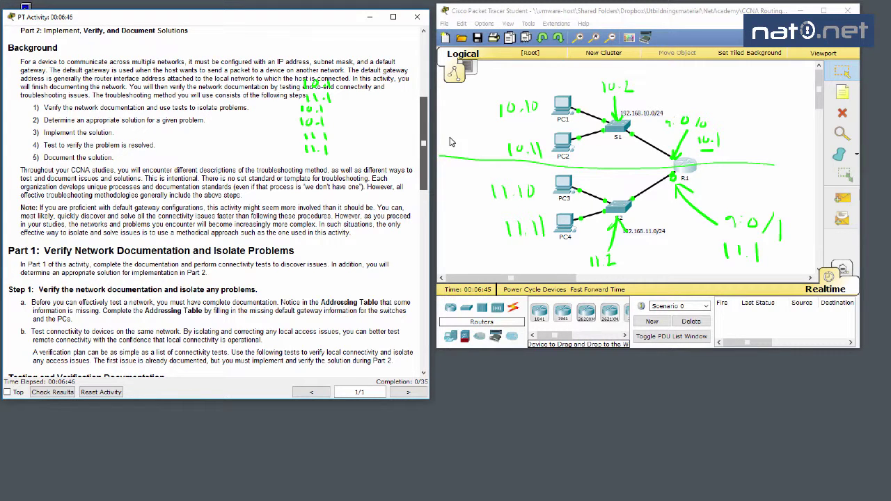
drag(450, 142, 450, 142)
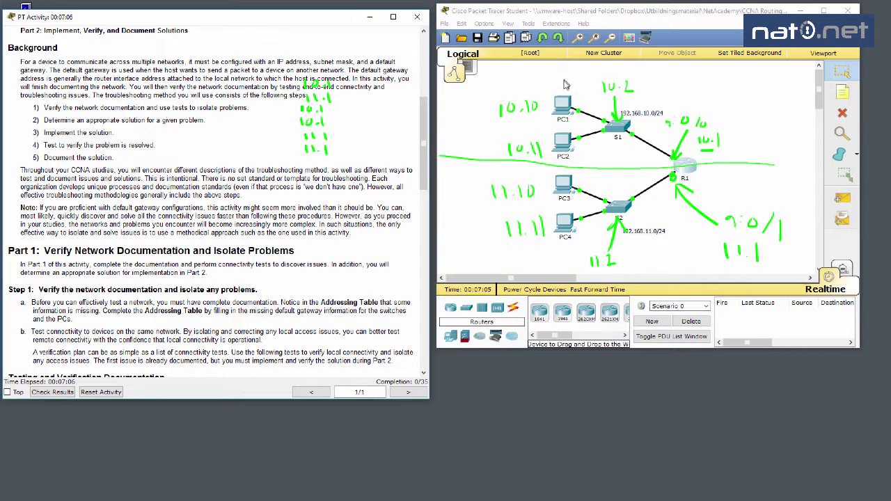
- Ping PC2 at 192.168.10.11 from PC1's command prompt
click(561, 117)
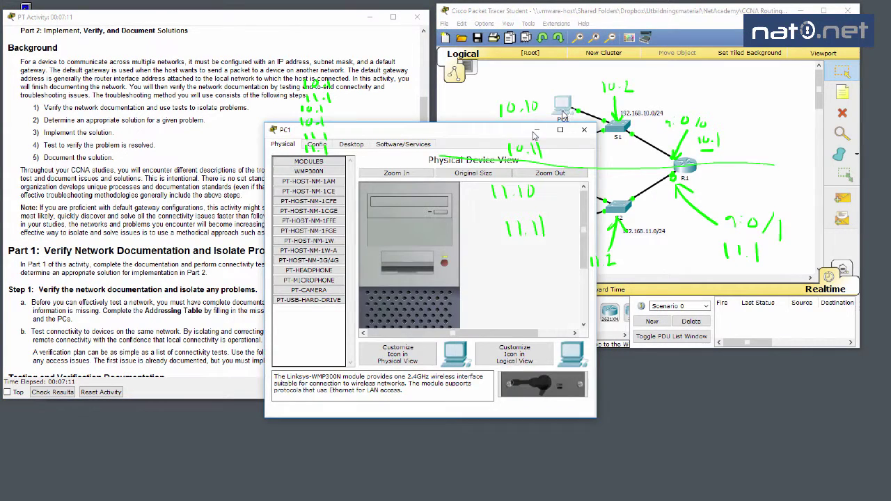
drag(518, 137, 56, 181)
click(79, 195)
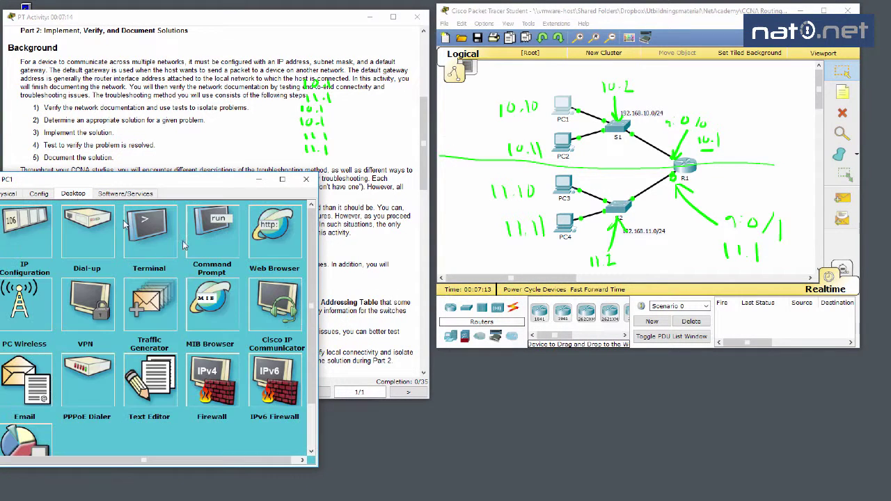
click(204, 238)
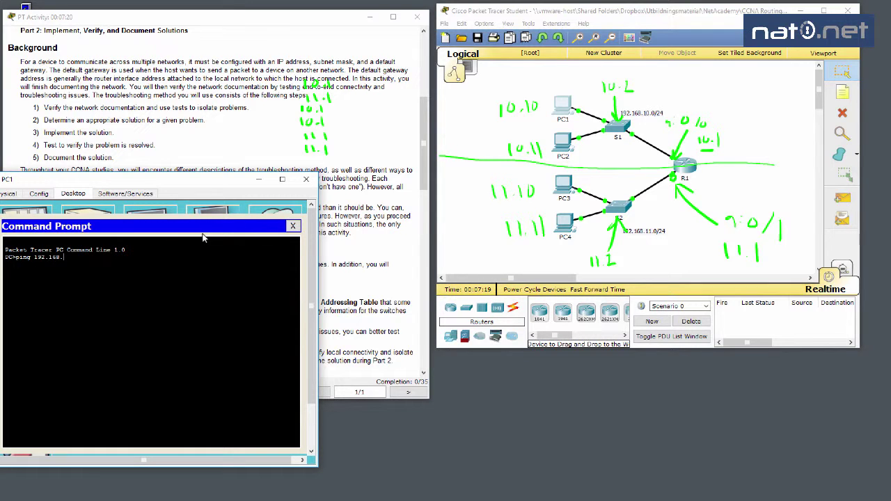
key(Return)
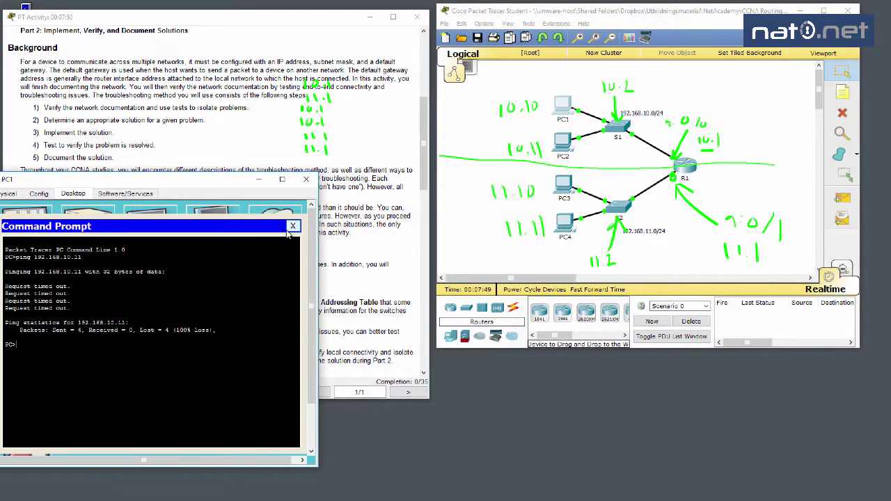
- Check PC1's address, mask and gateway in its IP configuration and write the note "PC1 wrong gw" below the topology
click(292, 226)
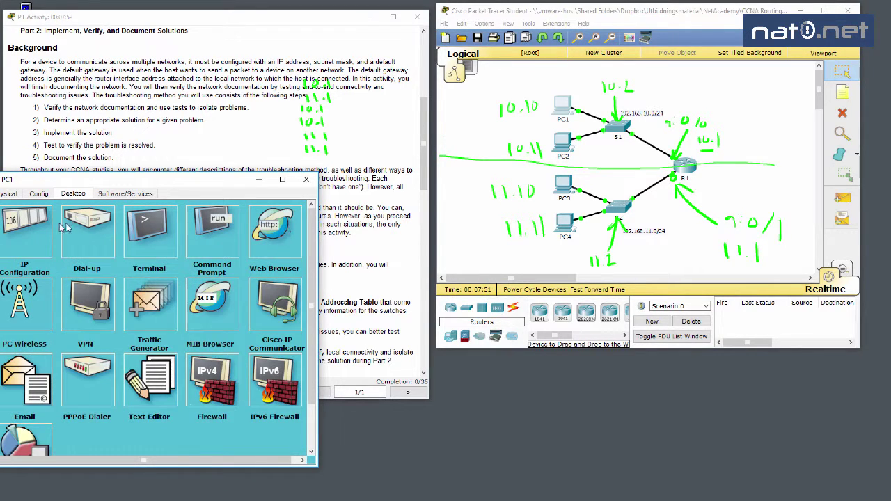
click(14, 227)
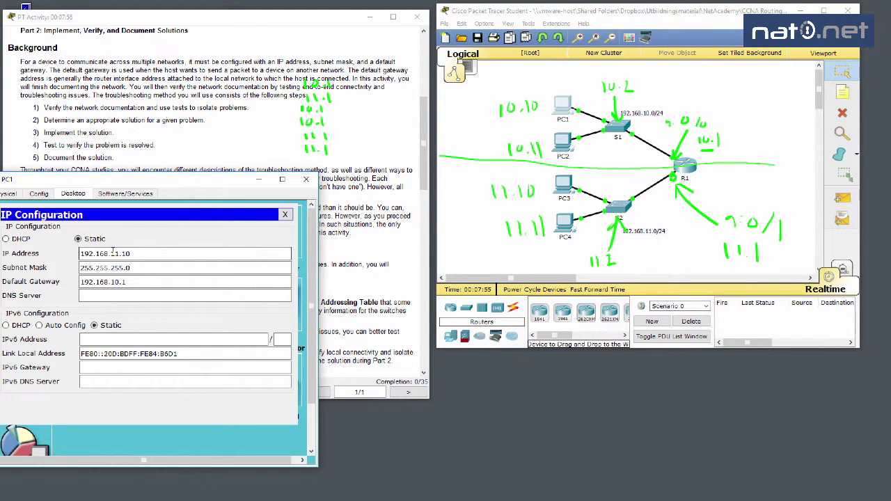
click(132, 267)
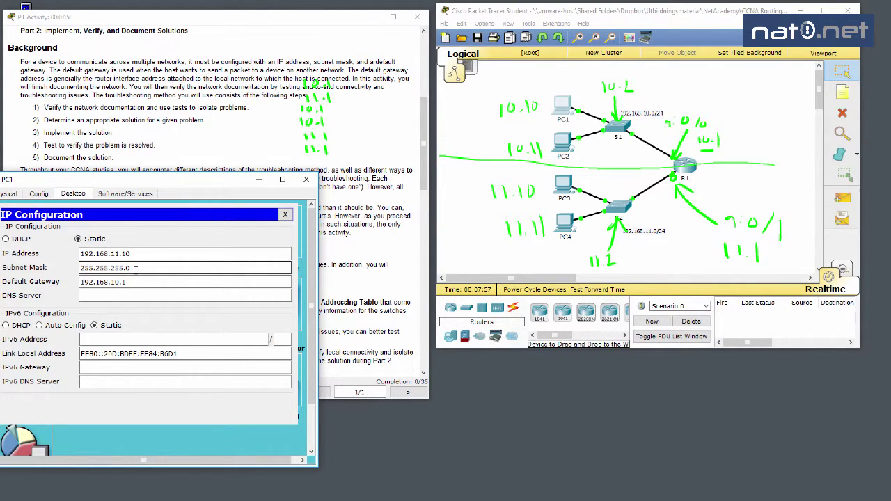
drag(132, 268, 78, 269)
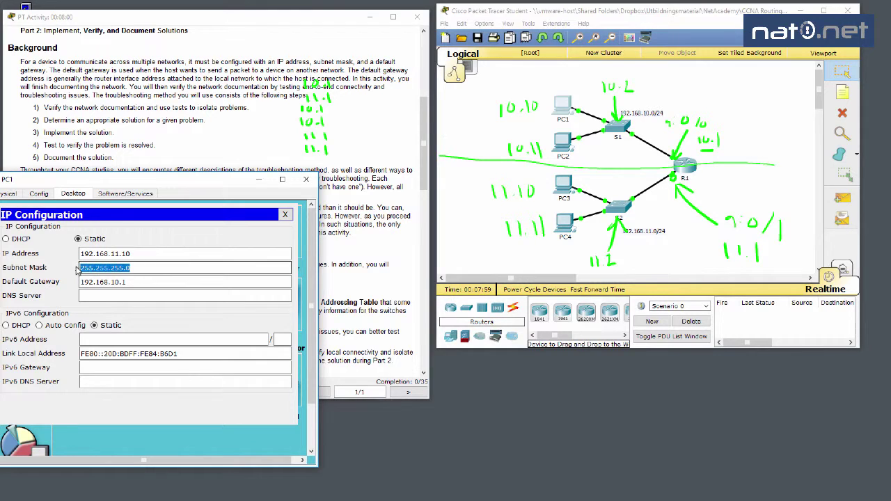
drag(127, 282, 72, 282)
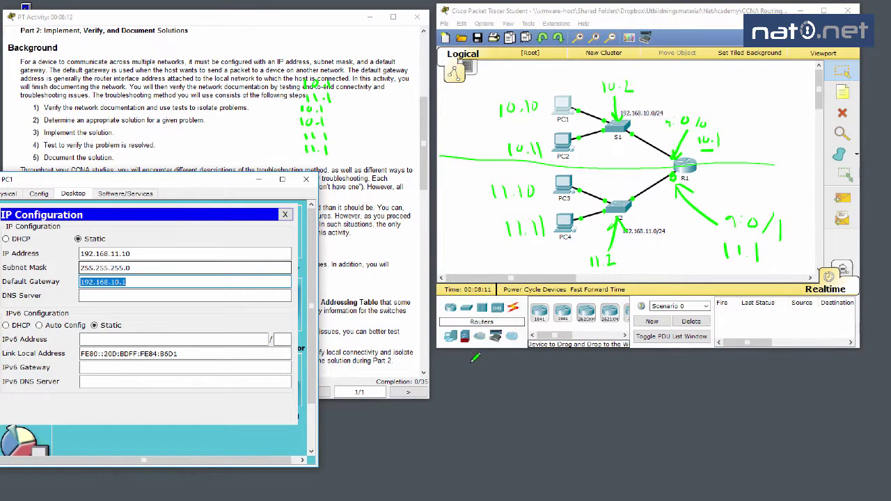
mouse_move(473, 356)
mouse_down()
mouse_move(491, 373)
mouse_move(502, 358)
mouse_move(510, 372)
mouse_move(630, 369)
mouse_move(621, 380)
mouse_up()
mouse_move(669, 357)
mouse_down()
mouse_move(670, 377)
mouse_move(695, 362)
mouse_up()
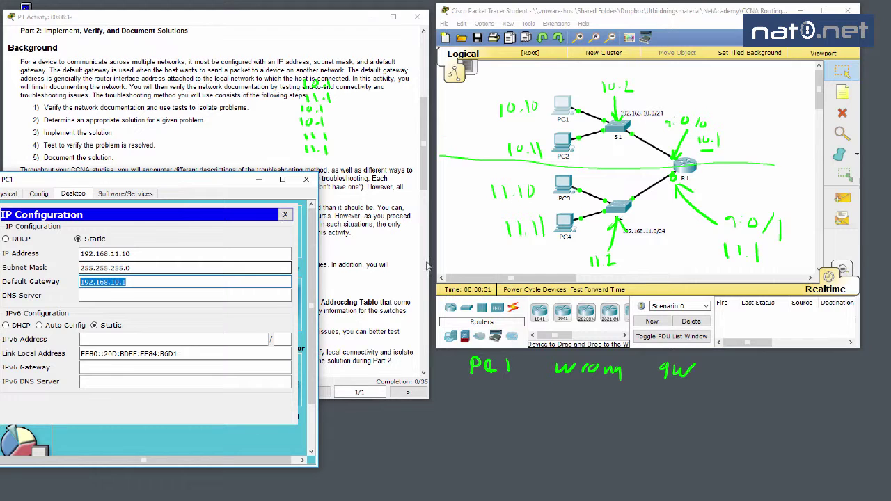
- Close PC1 and check PC2's IP address, subnet mask and default gateway in its IP configuration
click(306, 179)
click(563, 143)
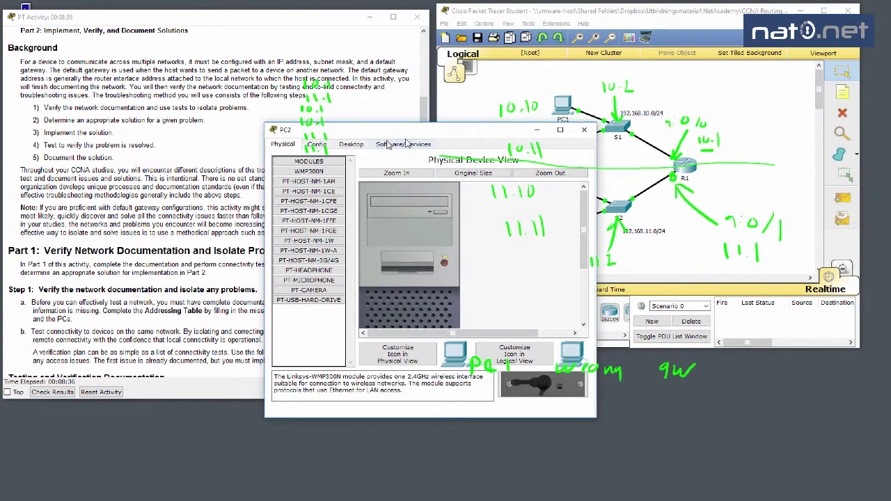
click(322, 147)
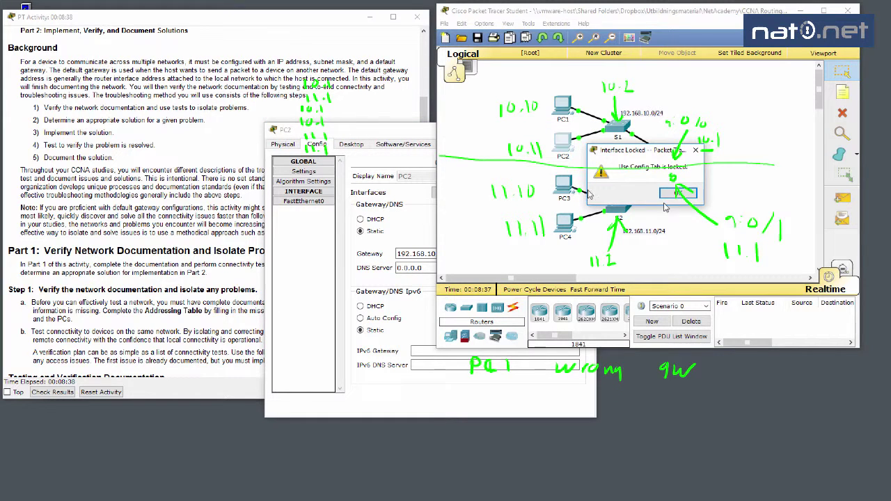
click(678, 193)
drag(414, 138, 209, 159)
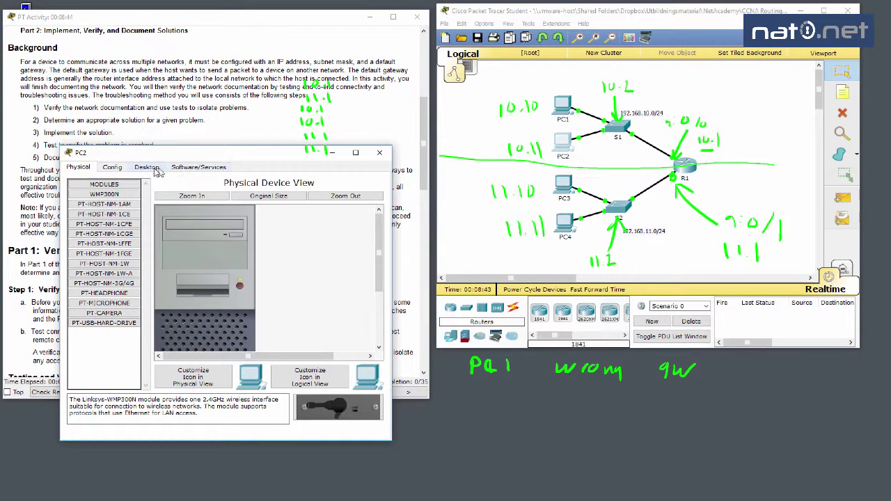
click(149, 169)
click(99, 208)
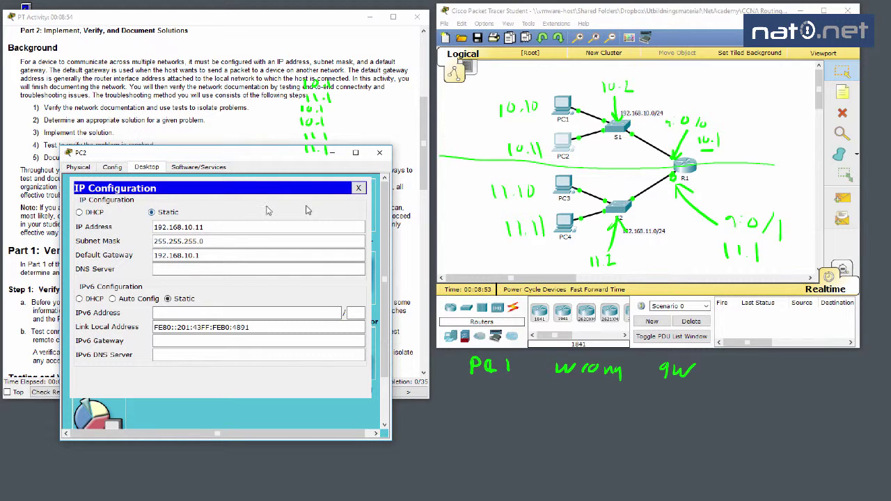
click(380, 154)
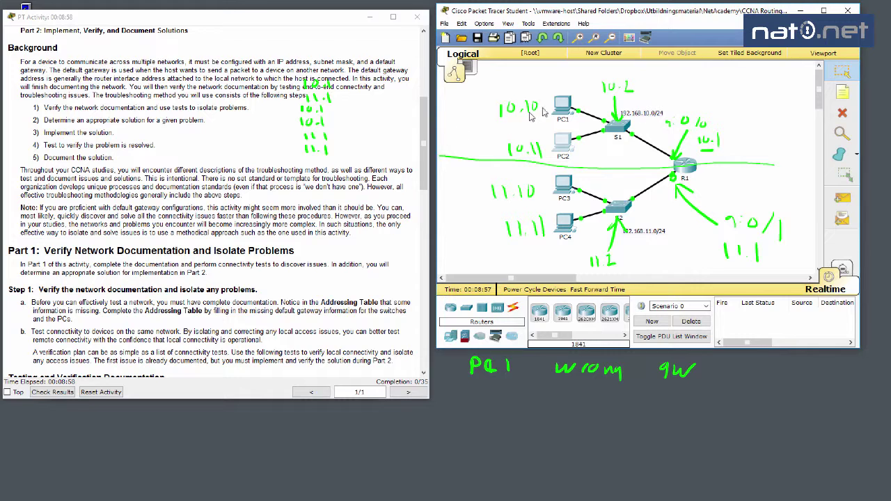
- Recheck PC1's IP configuration and correct the handwritten note by striking out "gw" and writing "address"
click(563, 106)
click(320, 178)
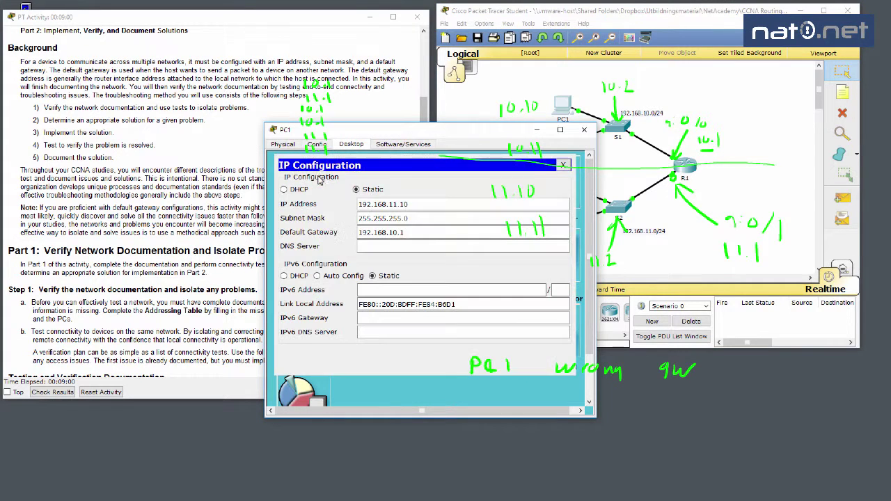
drag(406, 133, 216, 136)
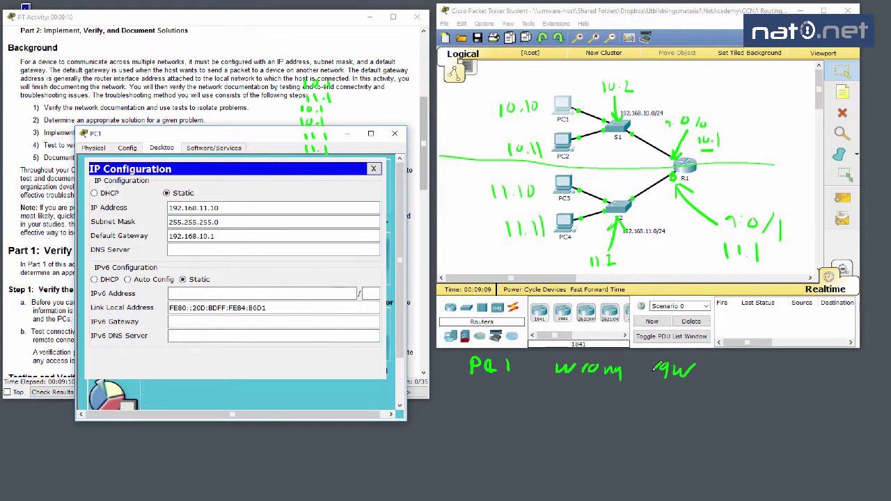
mouse_move(664, 364)
mouse_down()
mouse_move(748, 362)
mouse_move(752, 373)
mouse_move(796, 376)
mouse_move(756, 362)
mouse_up()
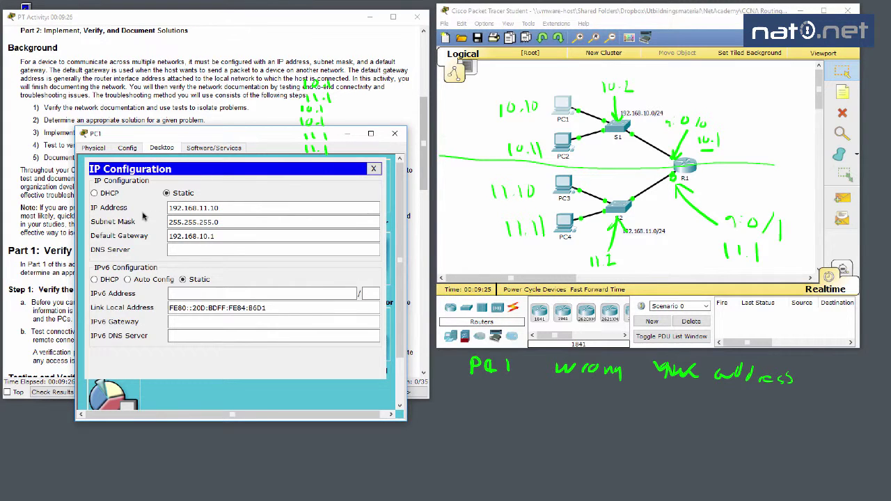
- Set PC1's IP address to 192.168.10.10 in its static IP configuration and close the configuration
click(426, 264)
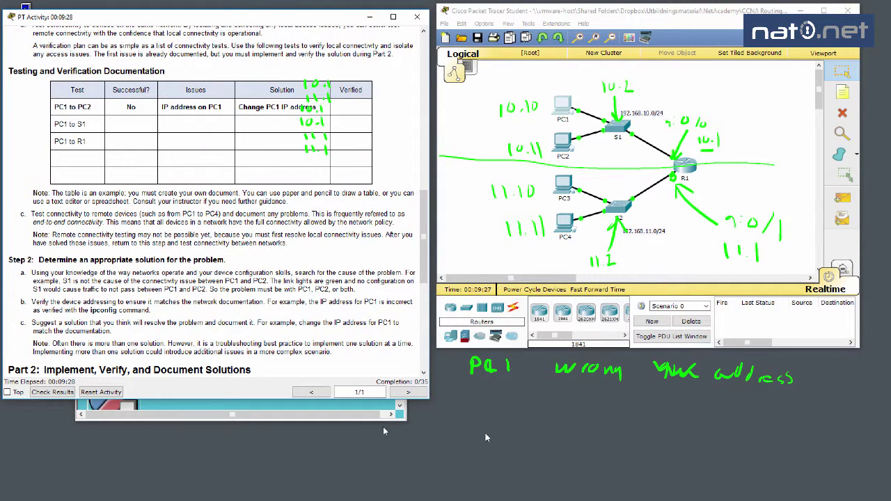
click(345, 408)
click(208, 209)
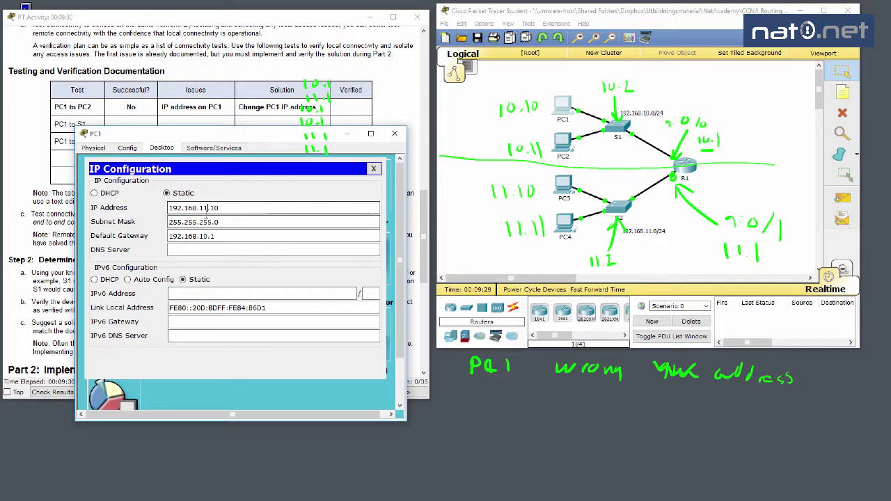
key(BackSpace)
text(0)
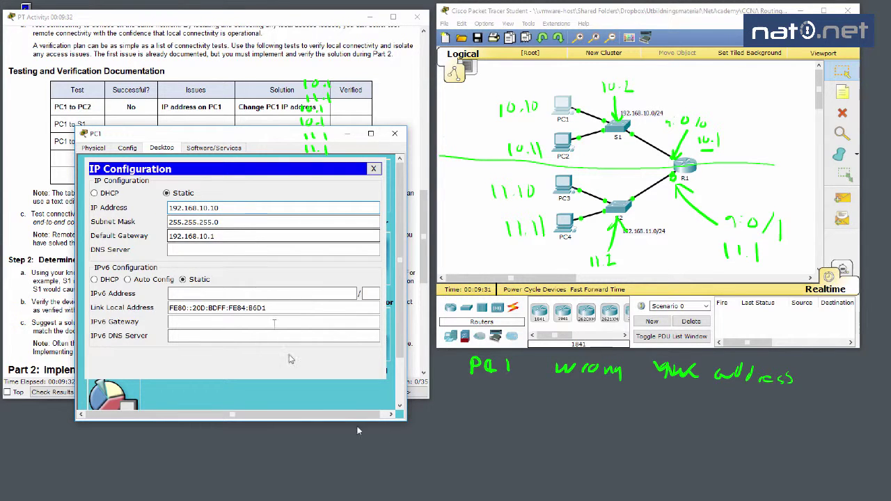
click(373, 169)
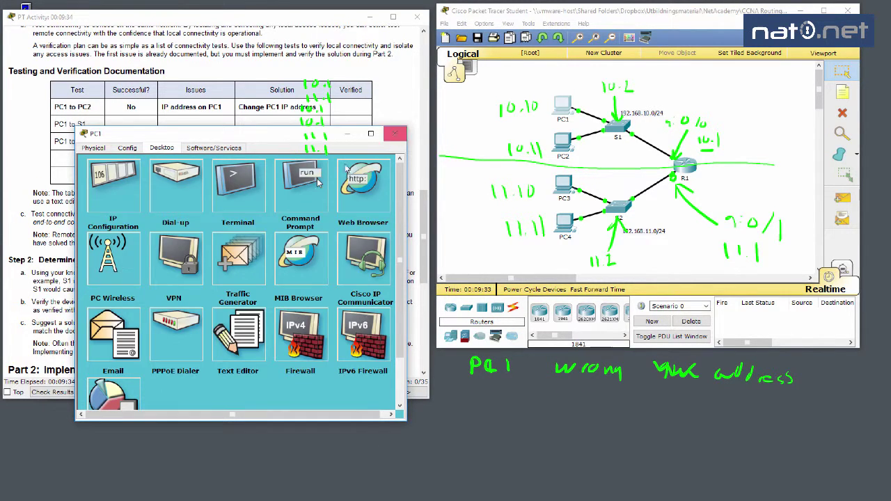
- Repeat the ping to PC2 at 192.168.10.11 from PC1's command prompt
click(301, 184)
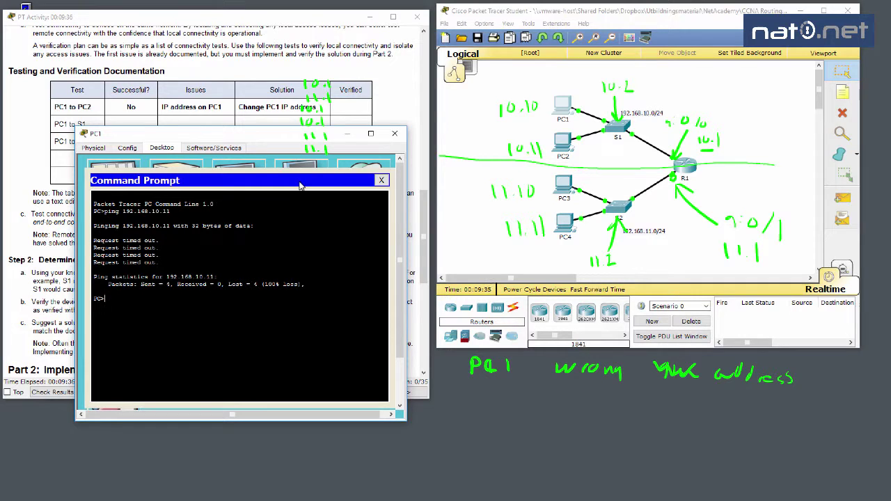
key(Up)
key(Return)
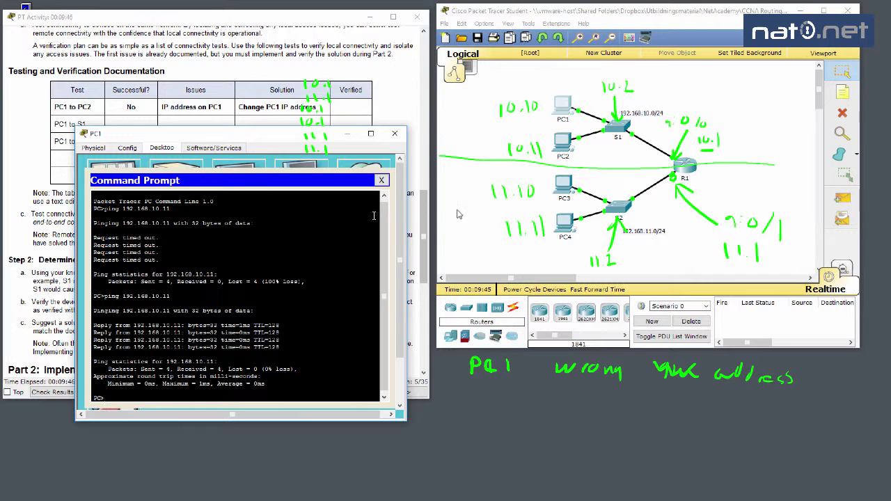
- Ping PC4 from PC3's command prompt, interrupt the first attempt and run the ping again to 192.168.11.11
click(564, 186)
drag(353, 135, 81, 155)
click(80, 165)
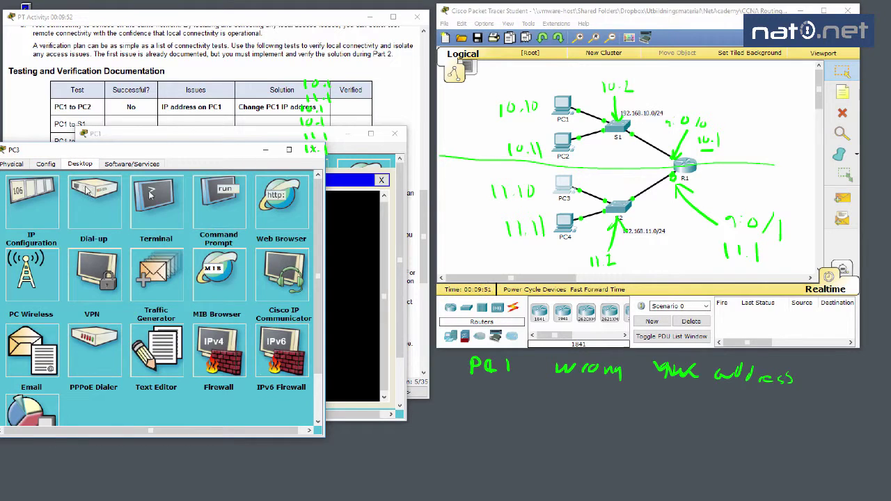
click(220, 198)
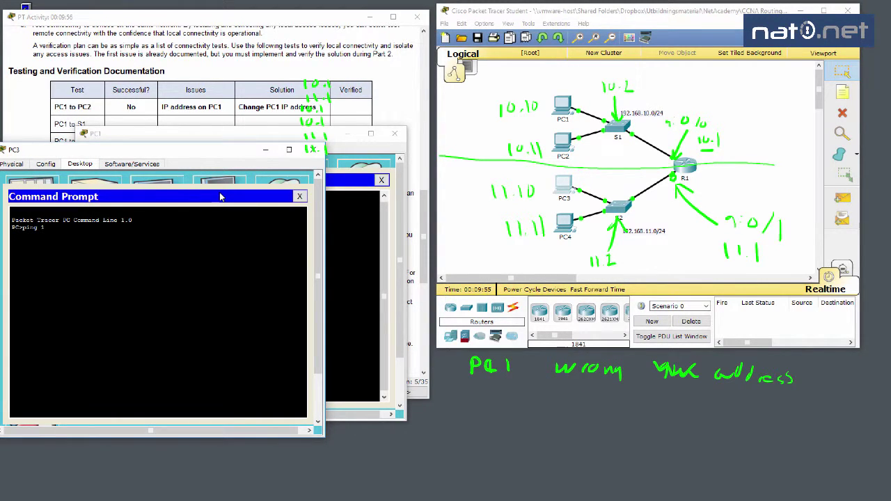
text(11.)
key(Return)
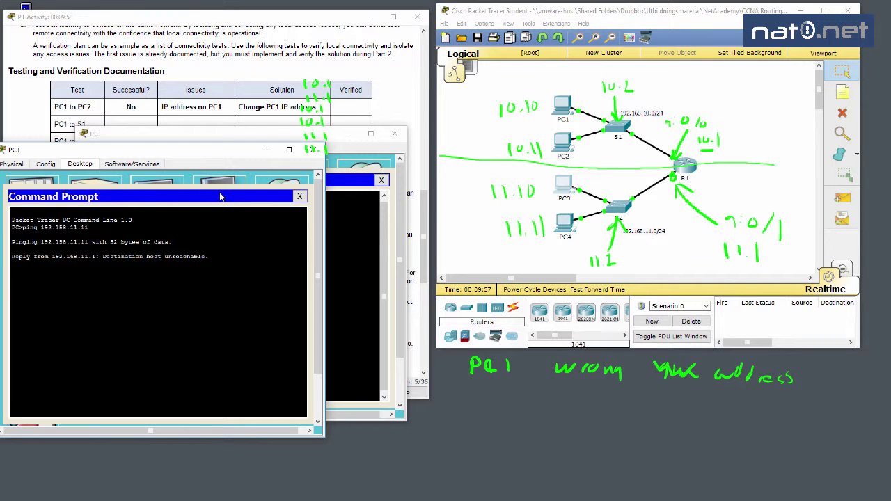
key(ctrl+c)
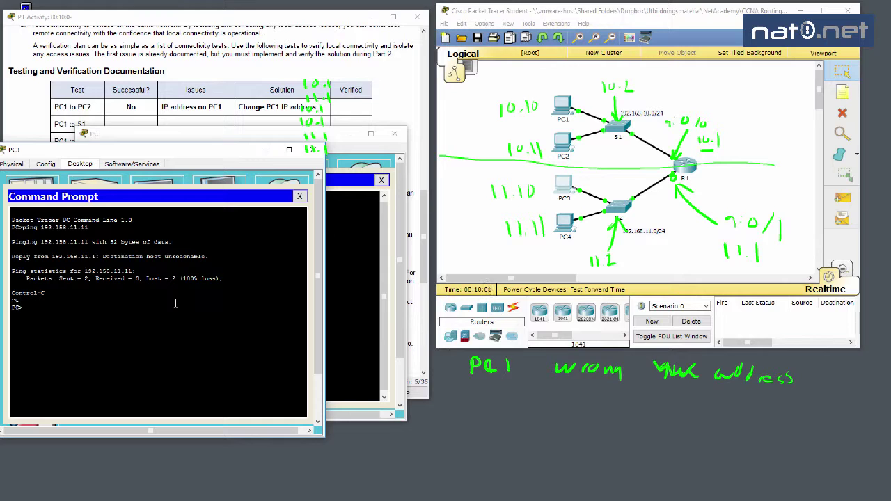
key(Up)
key(Return)
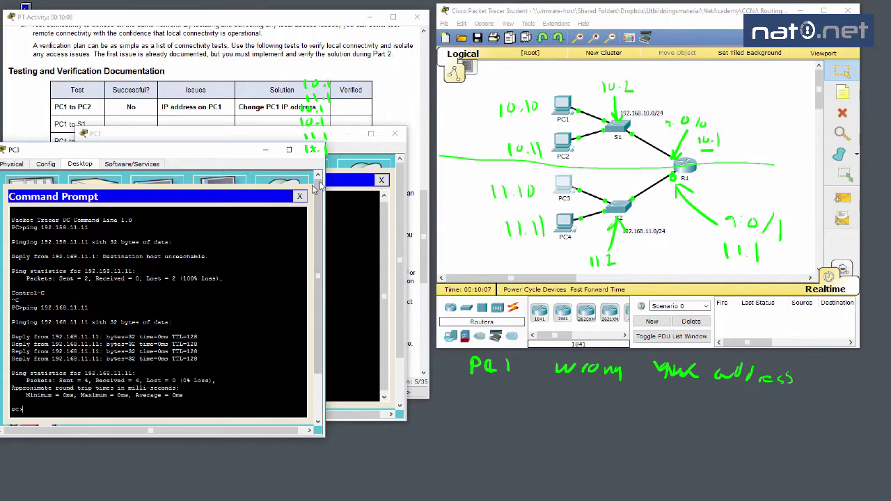
- Move PC3's window aside, ping the default gateway 192.168.10.1 from PC1's command prompt and close PC1
drag(236, 156, 258, 422)
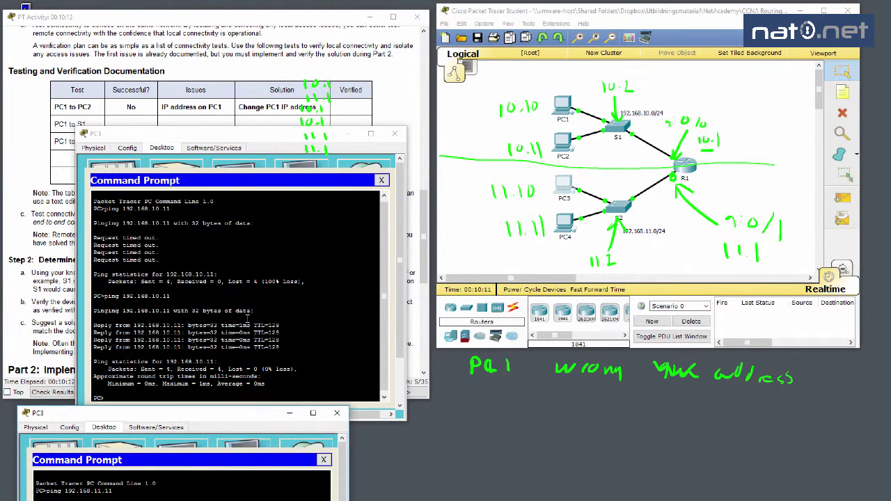
click(252, 138)
drag(223, 137, 159, 54)
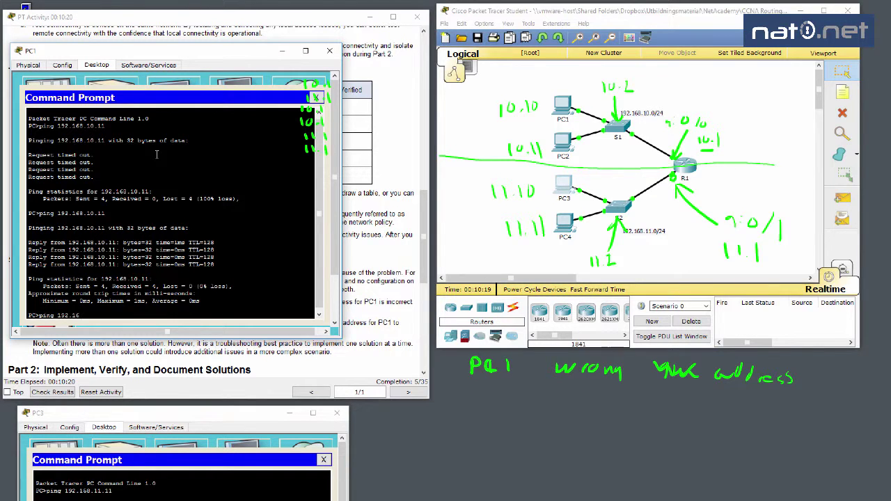
key(Return)
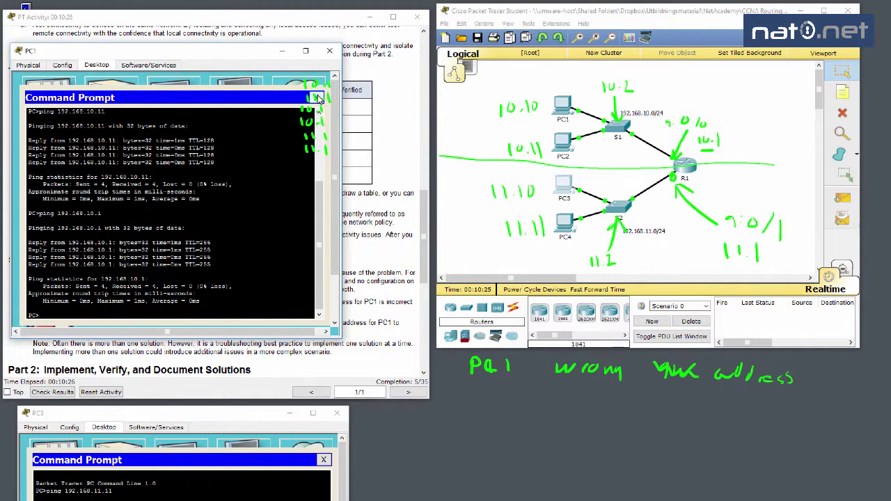
click(329, 50)
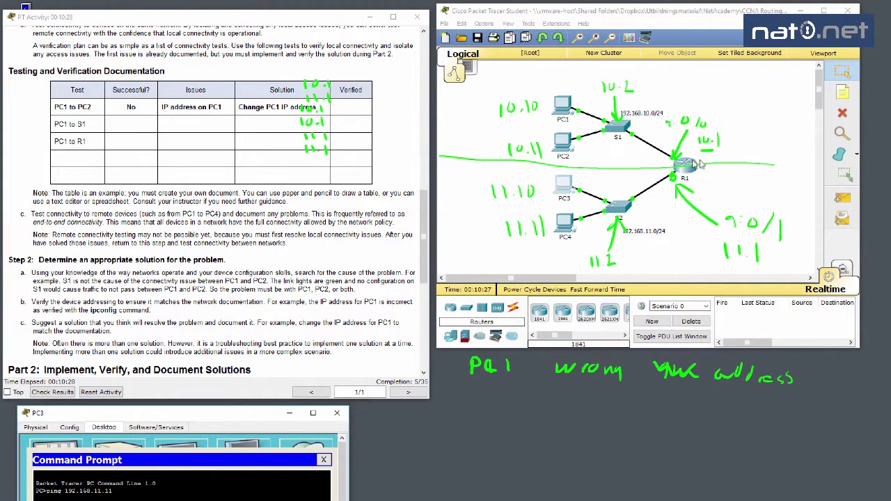
- Ping the default gateway 192.168.10.1 from PC2's command prompt and close PC2
click(564, 145)
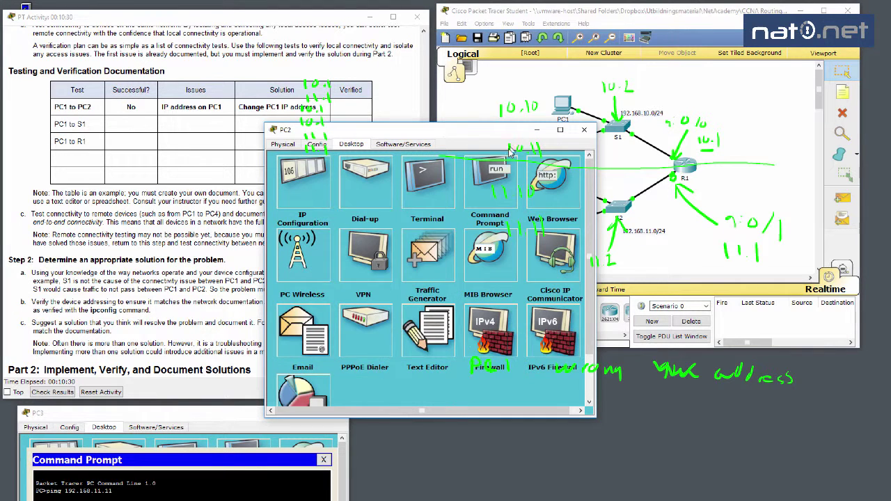
click(500, 174)
text(ping 192.168.)
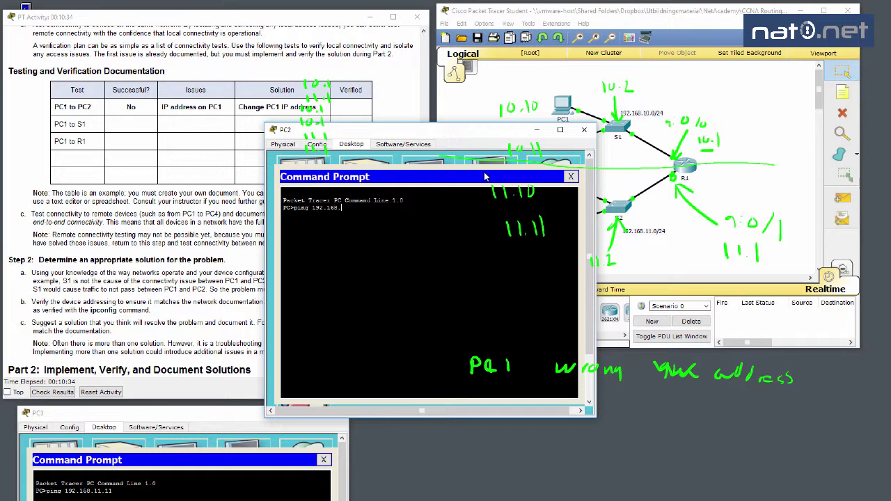
text(10.1)
key(Return)
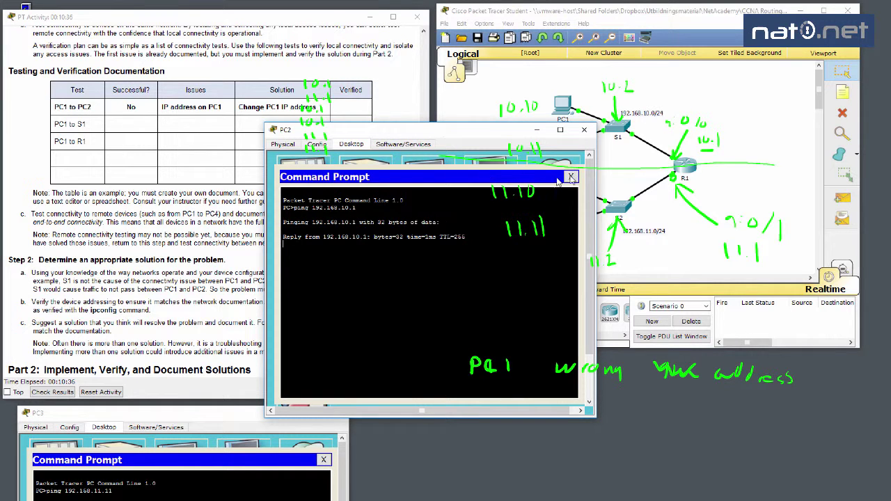
click(589, 131)
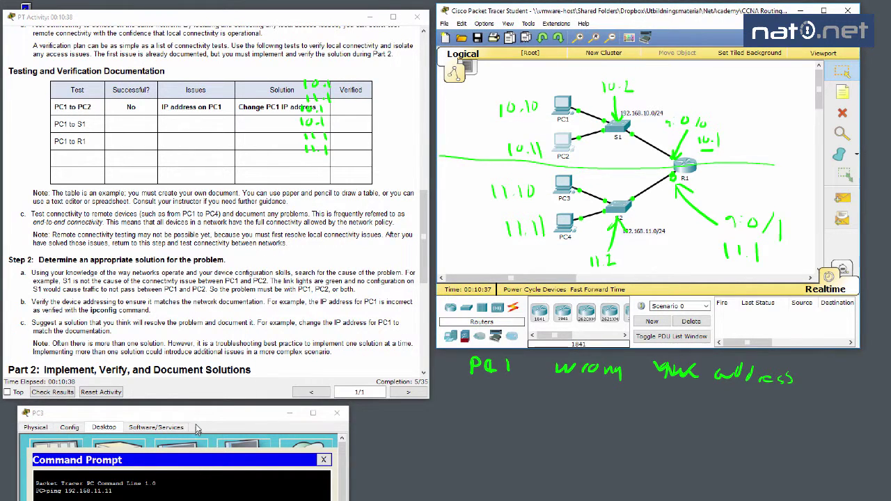
- Return to PC3's command prompt, ping the default gateway 192.168.11.1 and close PC3
drag(197, 415, 199, 151)
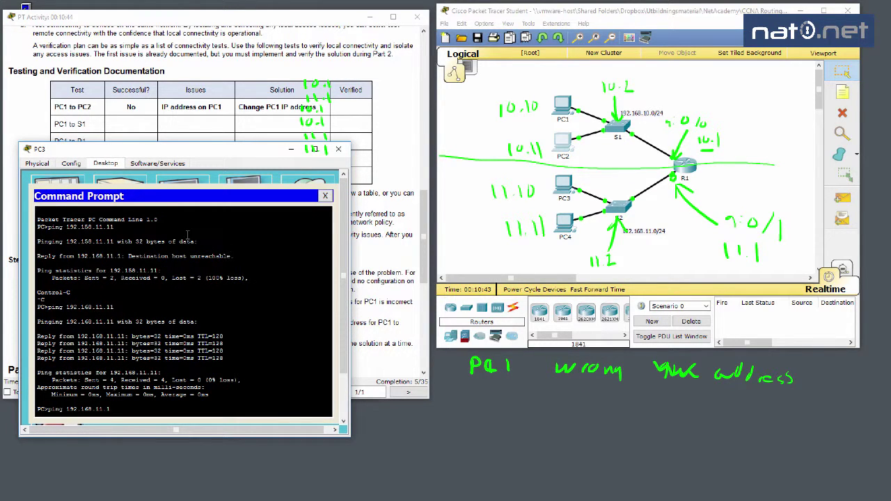
key(Return)
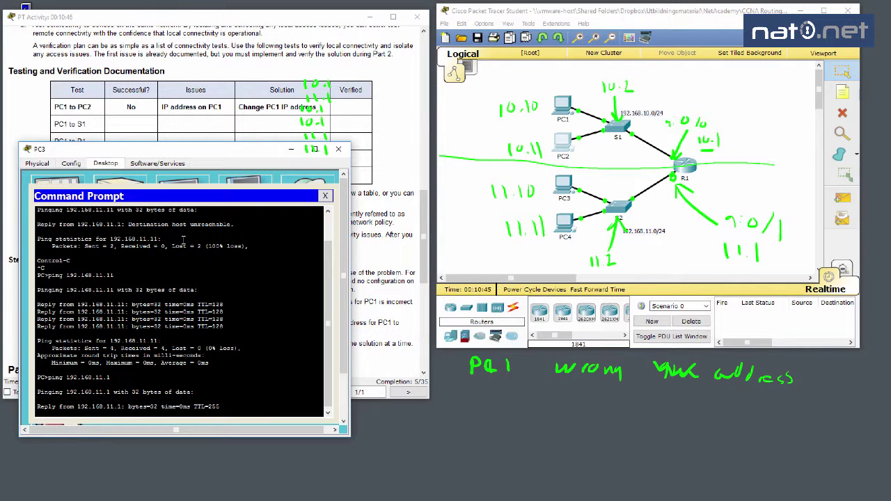
click(338, 149)
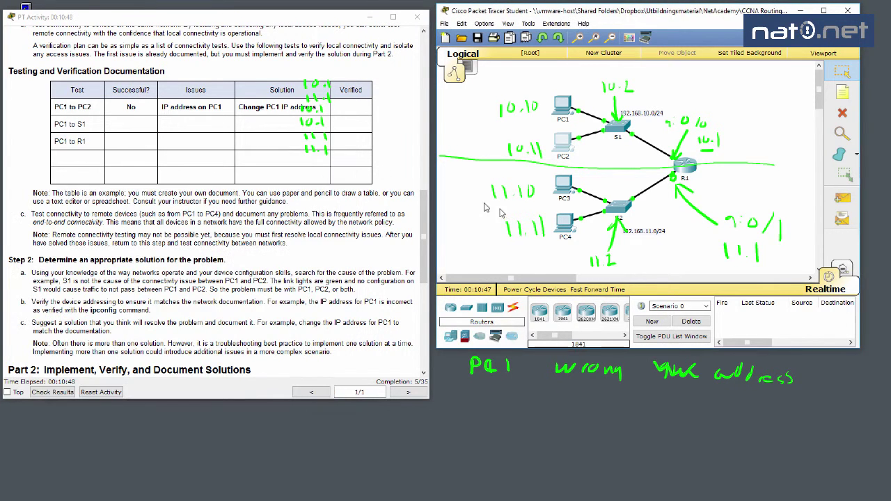
- Ping the default gateway 192.168.11.1 from PC4's command prompt and close PC4
click(566, 230)
click(389, 147)
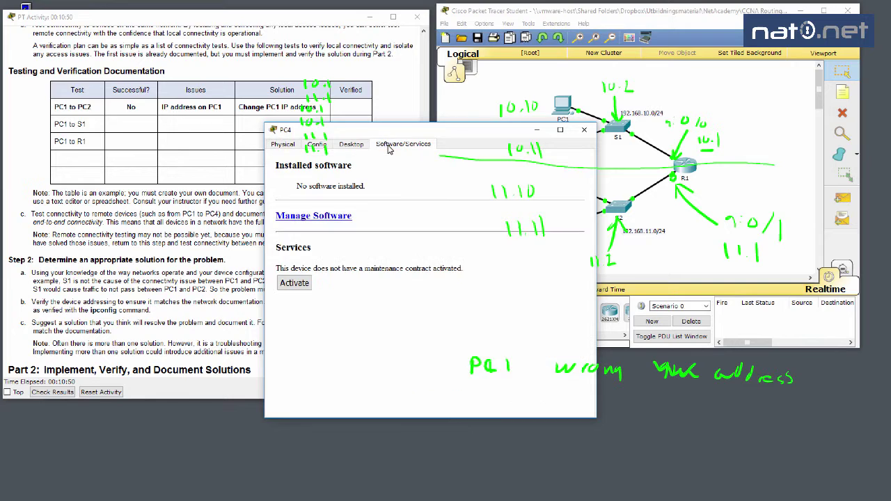
click(361, 145)
click(492, 176)
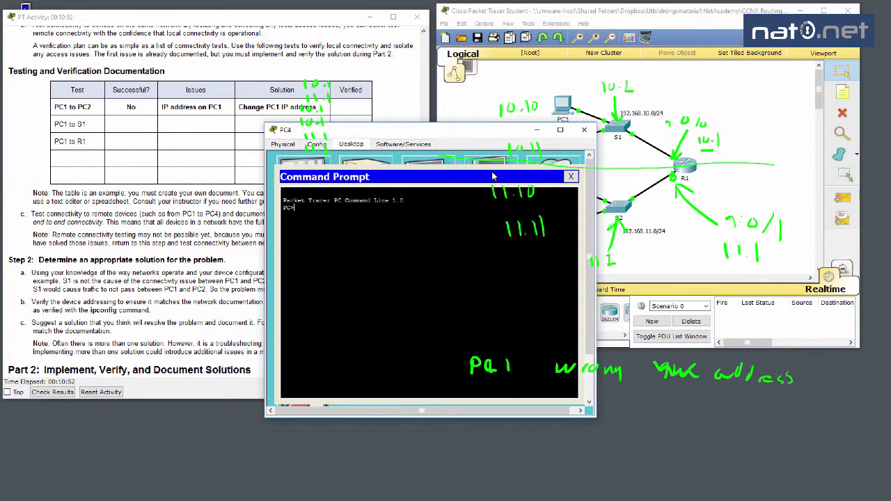
text(ping 192.168.11.1)
key(Return)
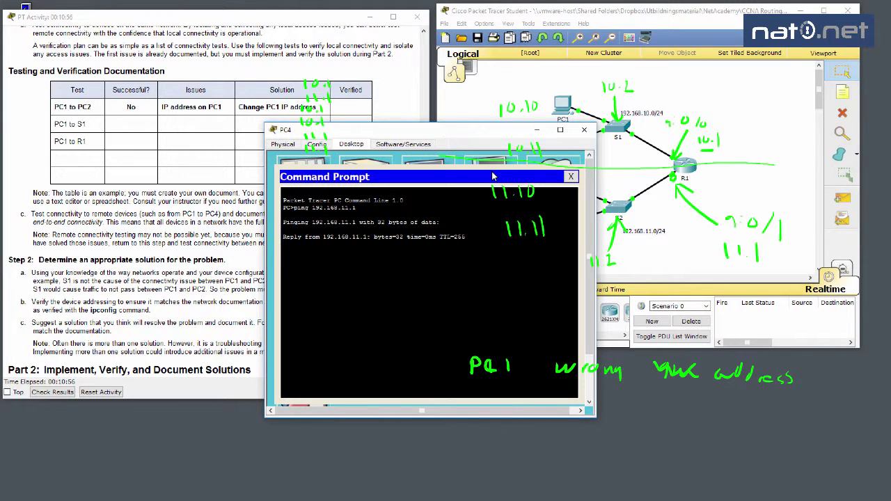
drag(495, 131, 211, 139)
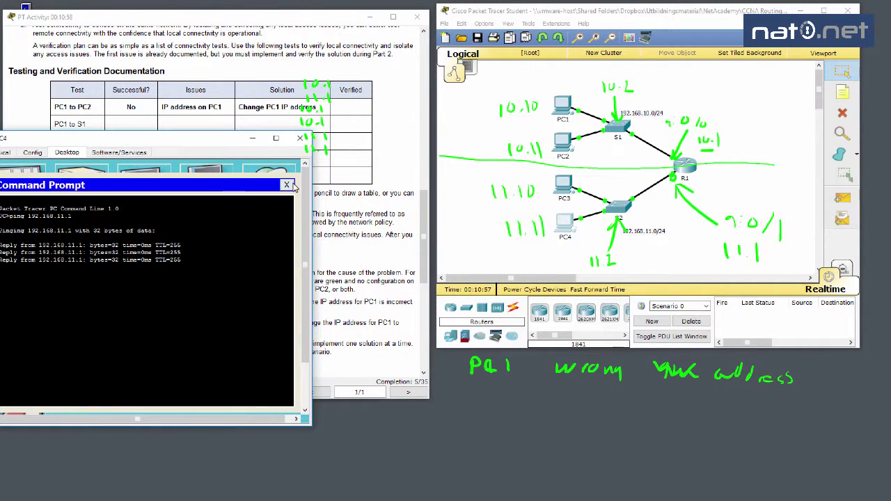
click(287, 185)
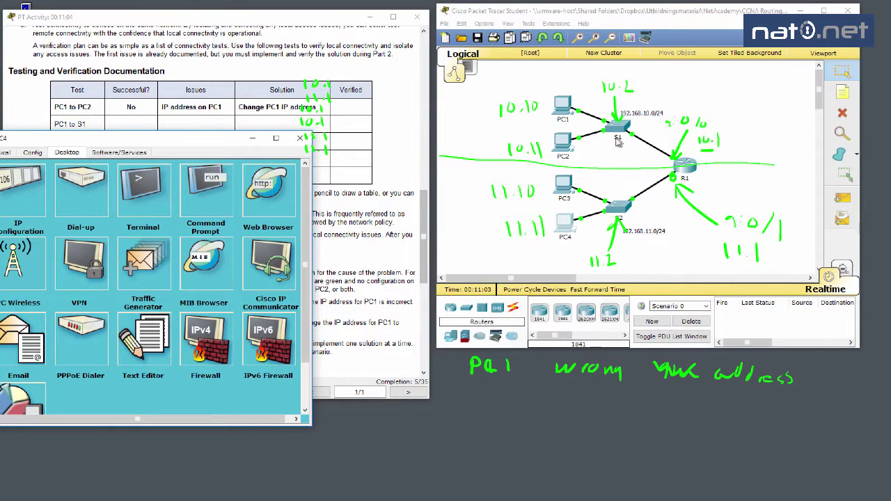
click(300, 138)
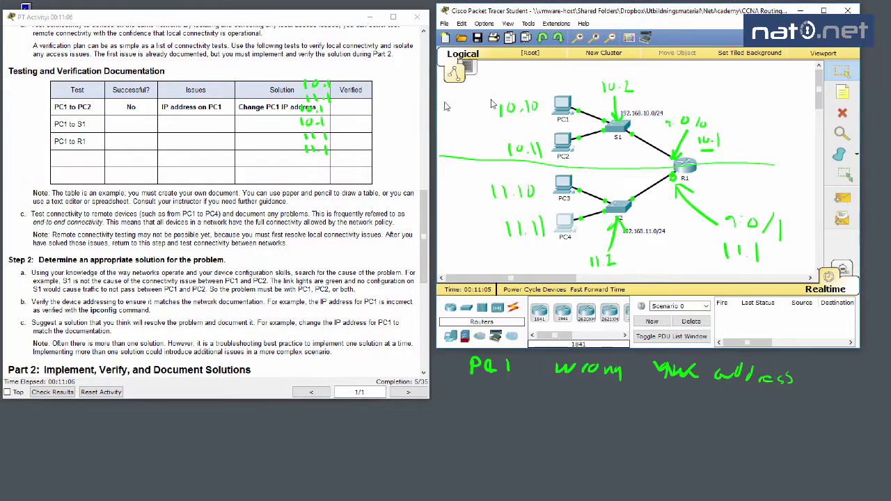
- Open PC1's command prompt and check its address settings with the ipconfig command
click(561, 107)
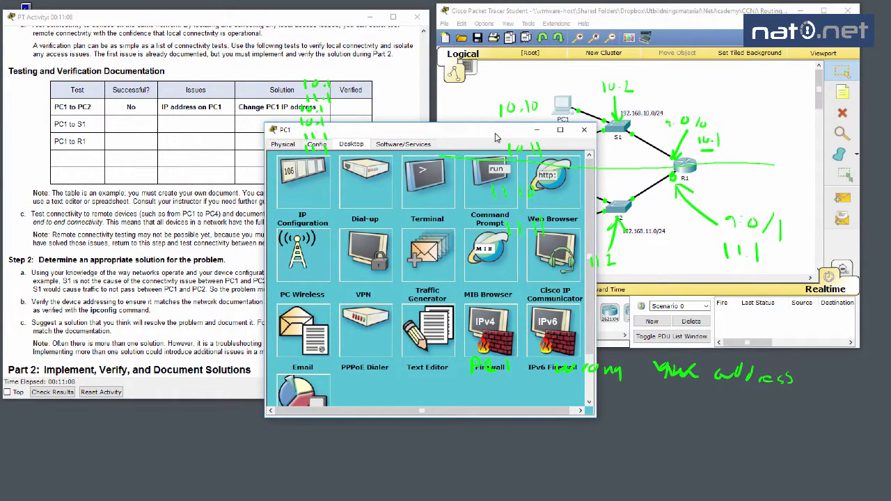
drag(496, 137, 252, 204)
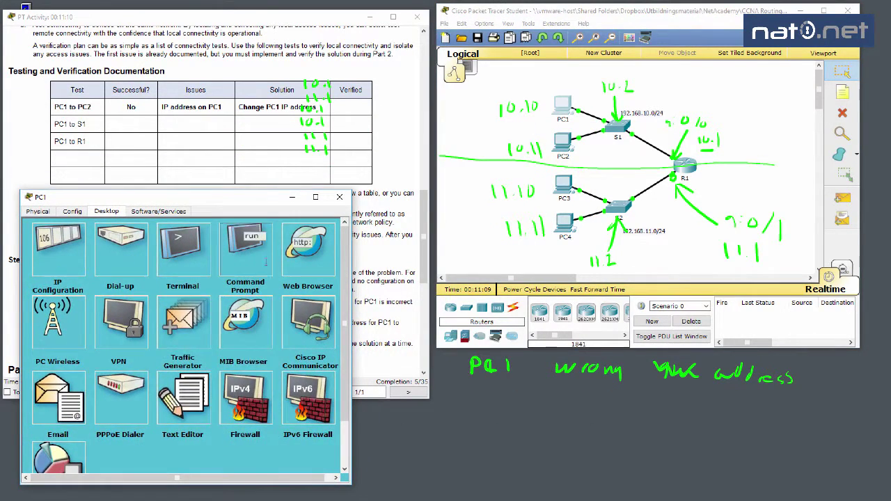
click(266, 262)
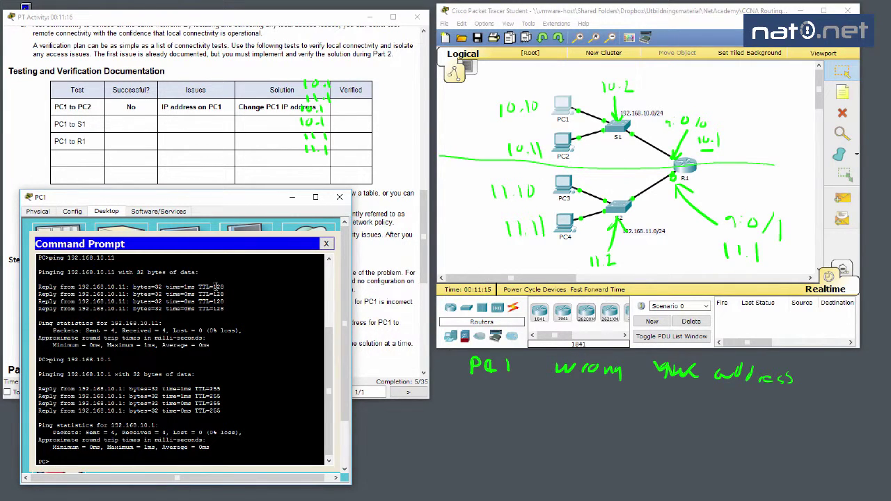
text(ipconfig)
key(Return)
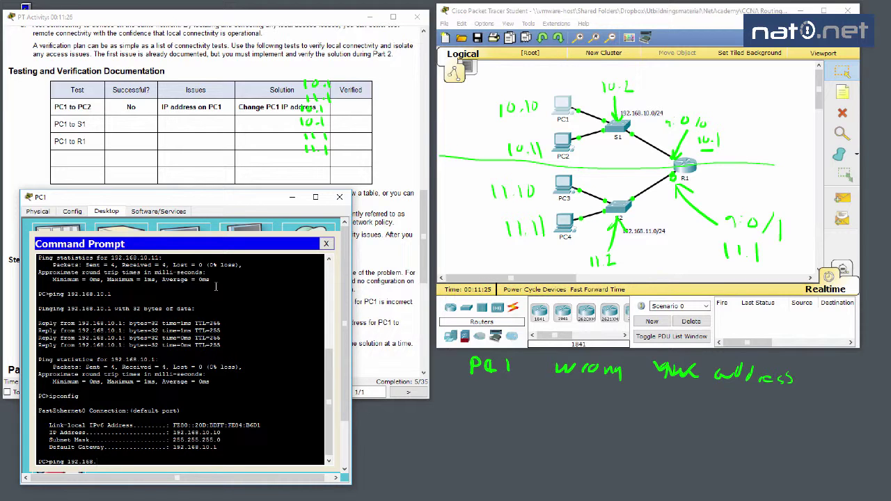
- From PC1, ping R1's remote interface at 192.168.11.1 and PC3 at 192.168.11.10, interrupting the second ping
text(ping 192.168.11.1)
key(Return)
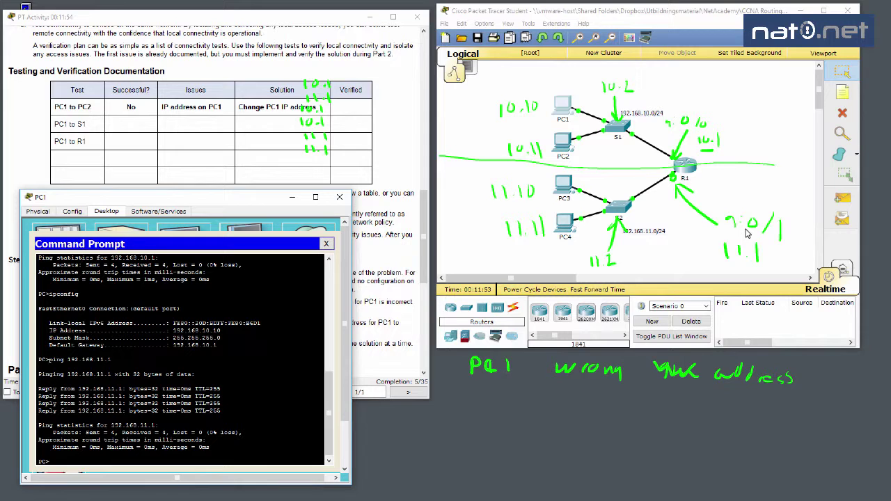
key(Up)
key(Return)
key(ctrl+c)
- Ping PC4 at 192.168.11.11 from PC1's command prompt
key(Up)
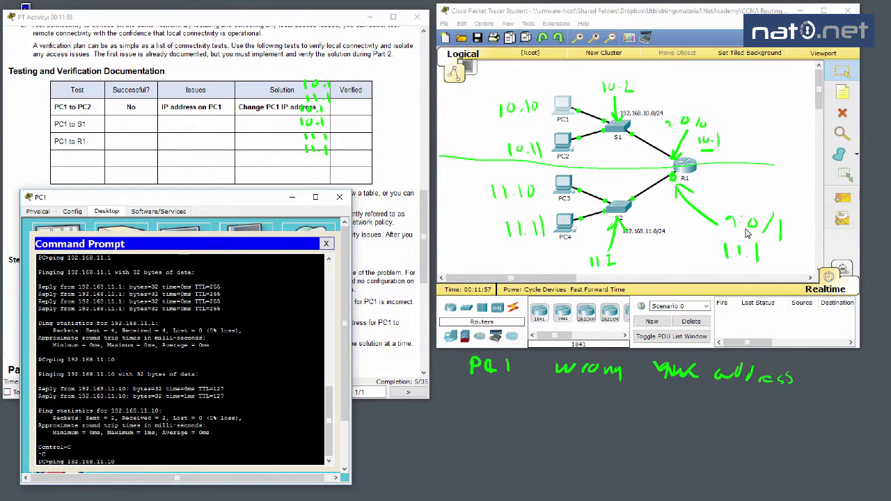
text(1)
key(Return)
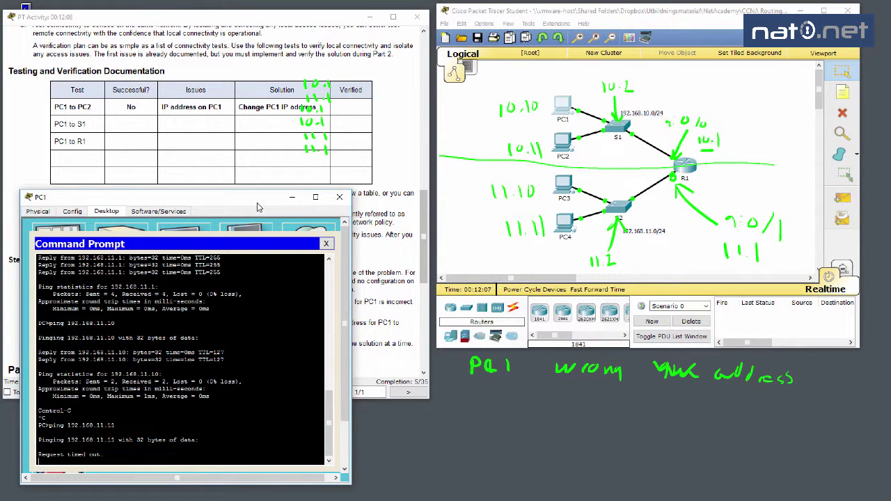
- Ping PC4 at 192.168.11.11 from PC2's command prompt and compare with PC1's ping output
drag(257, 203, 248, 43)
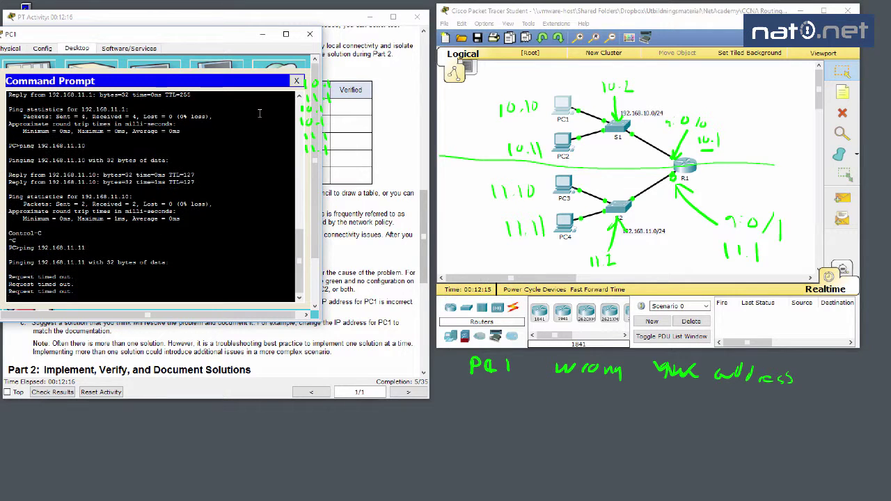
click(563, 142)
drag(521, 138, 296, 174)
click(261, 217)
text(pin)
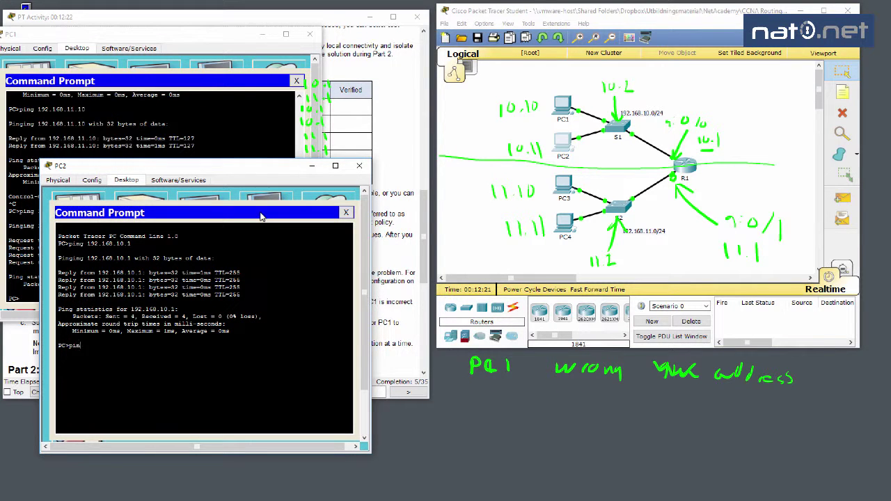
text(g 192.168.11.11)
key(Return)
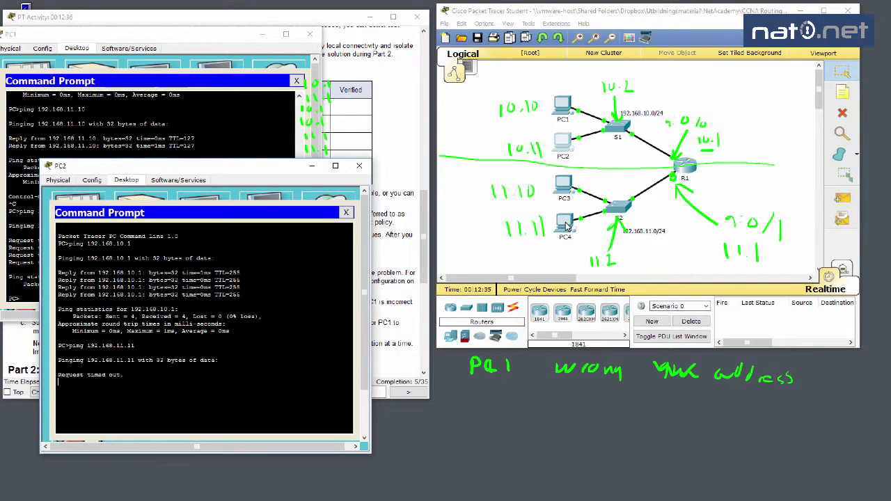
click(246, 128)
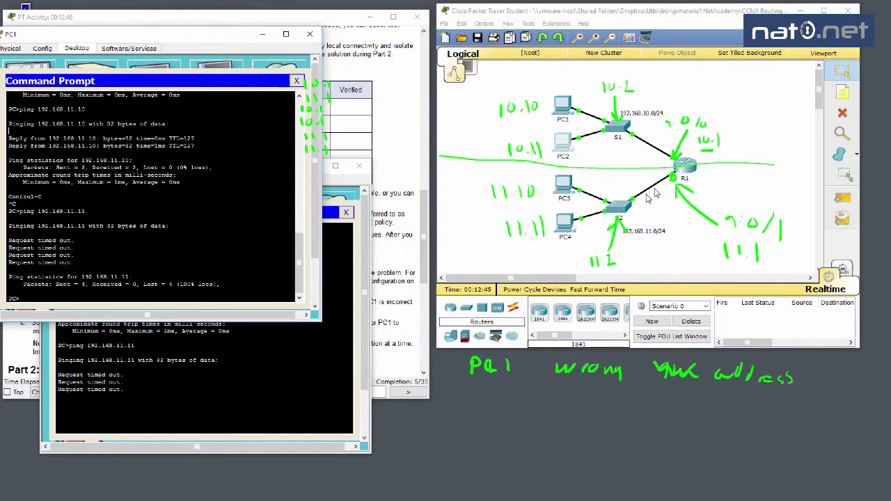
- Set PC4's default gateway to 192.168.11.1 in its IP configuration and handwrite the note "PC4 wrong gw" below the PC1 note
click(563, 222)
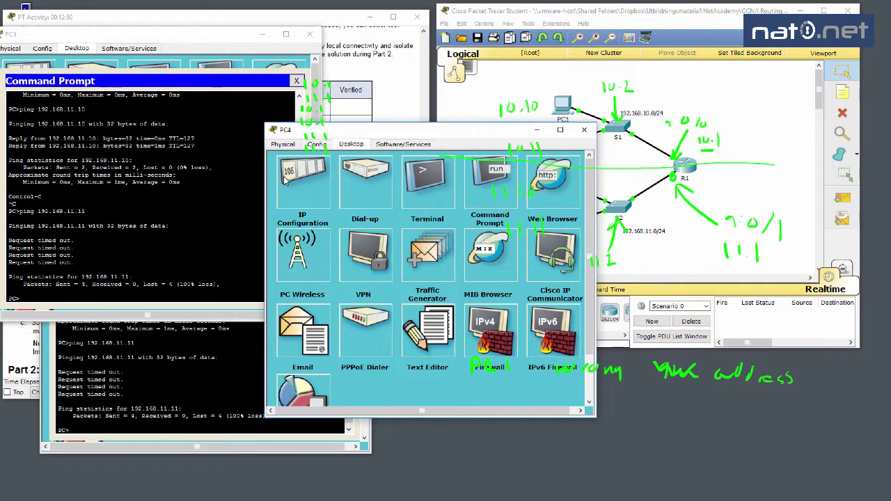
click(287, 180)
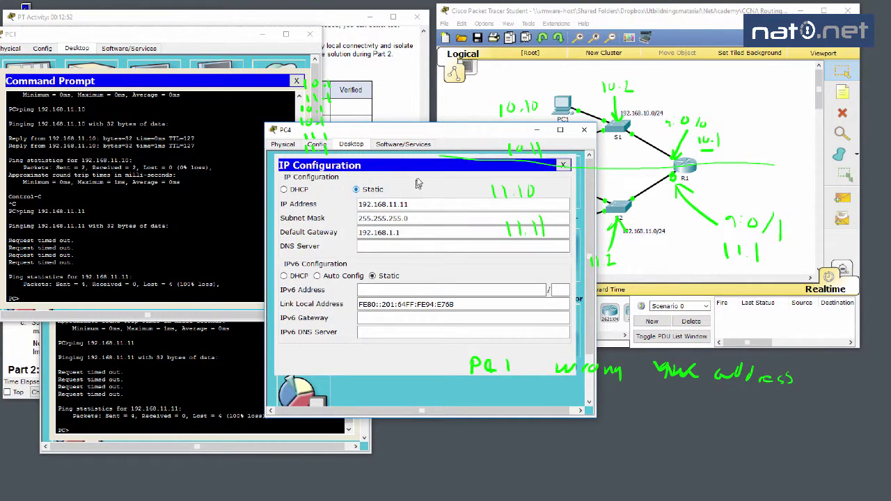
drag(429, 136, 170, 188)
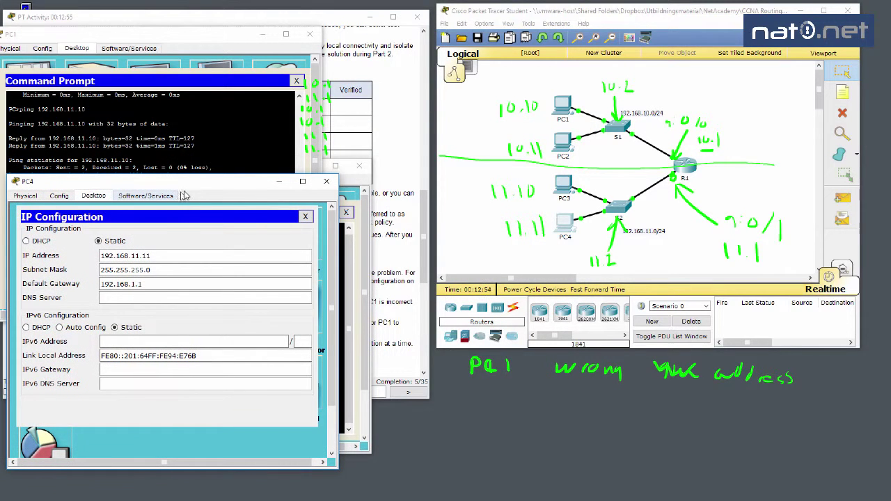
click(133, 285)
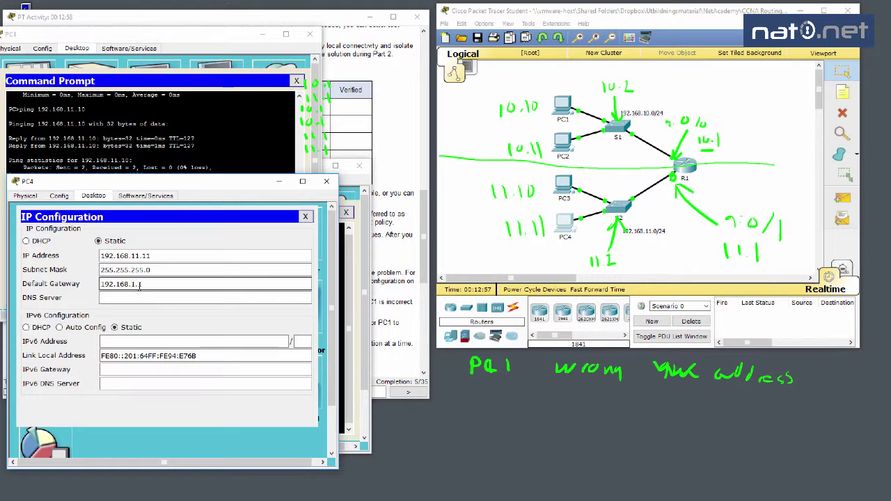
text(1)
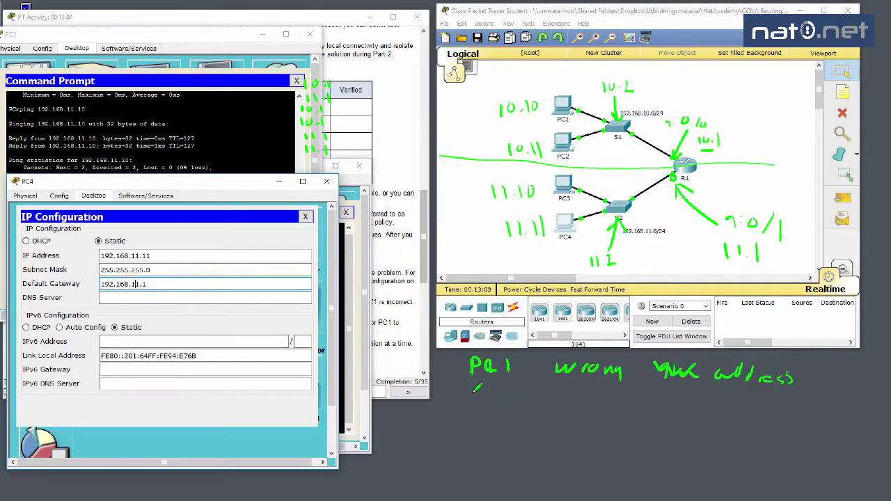
mouse_move(471, 411)
mouse_down()
mouse_move(474, 390)
mouse_move(498, 401)
mouse_move(519, 390)
mouse_move(526, 407)
mouse_move(648, 402)
mouse_move(642, 422)
mouse_up()
mouse_move(702, 398)
mouse_down()
mouse_move(696, 421)
mouse_move(744, 391)
mouse_up()
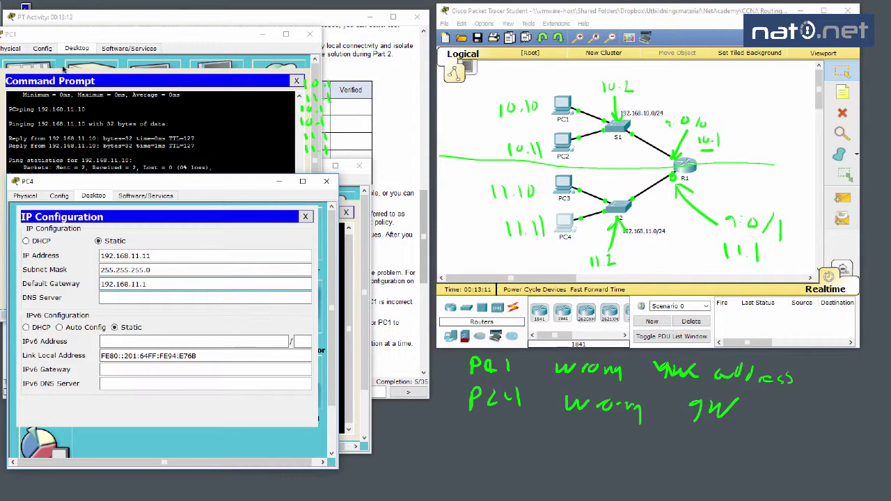
- Return to PC1's command prompt and repeat the ping to PC4 at 192.168.11.11
click(423, 237)
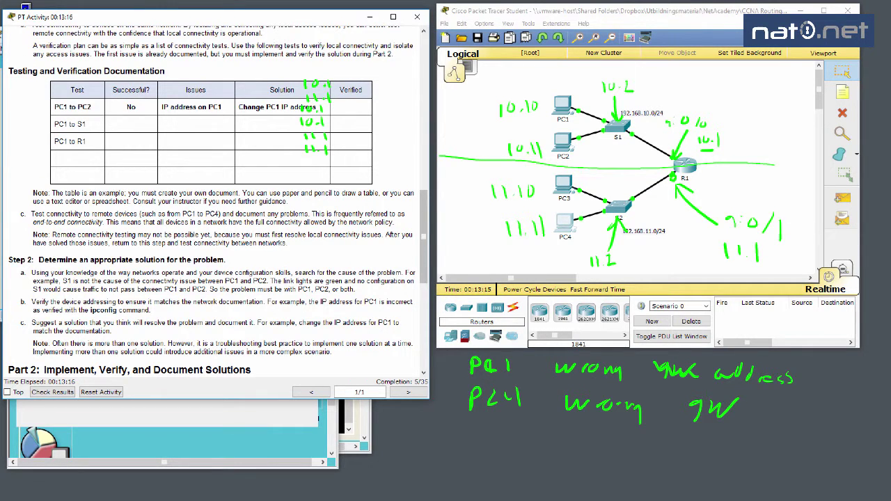
key(alt+Tab)
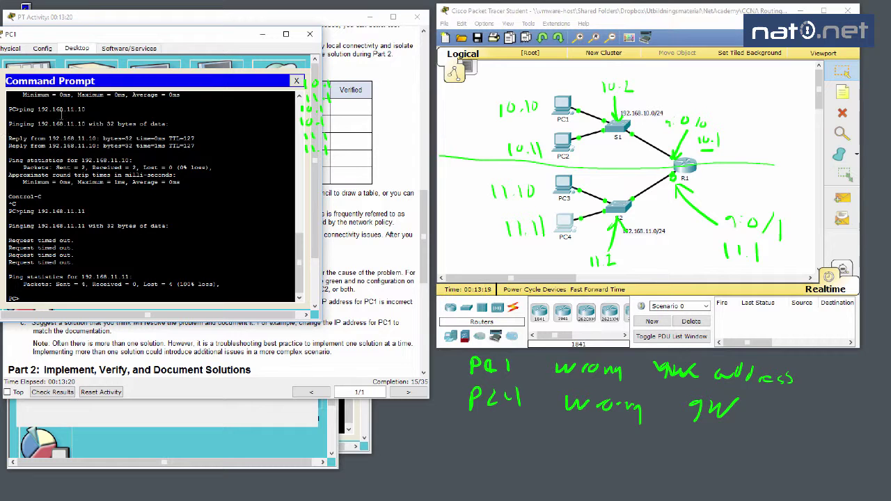
key(Up)
key(Return)
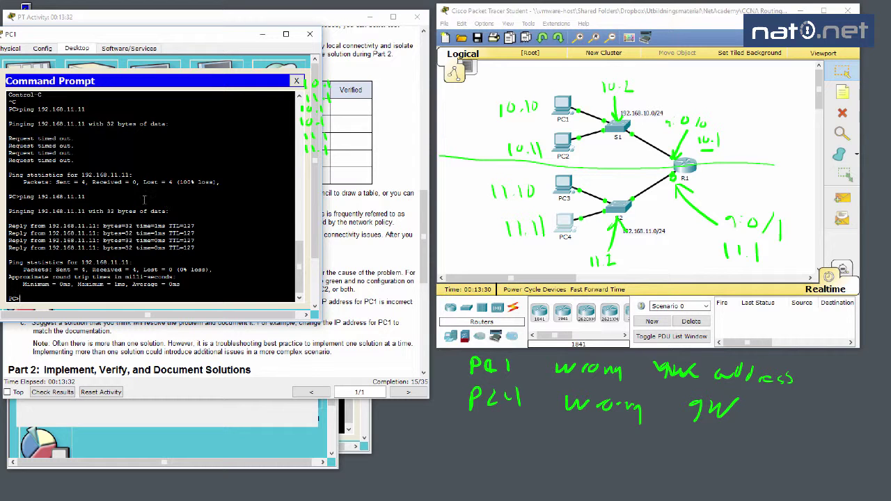
- From PC2's command prompt, ping PC4 at 192.168.11.11 and PC3 at 192.168.11.10, interrupting each ping early
click(352, 61)
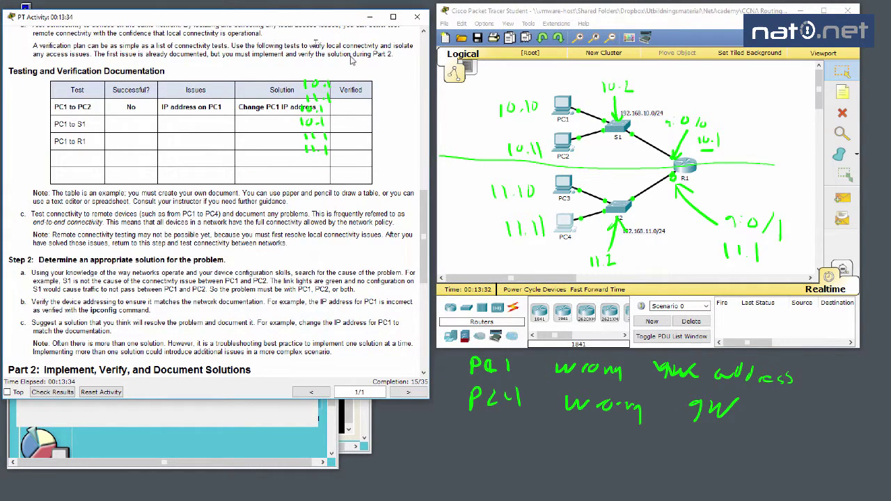
click(564, 146)
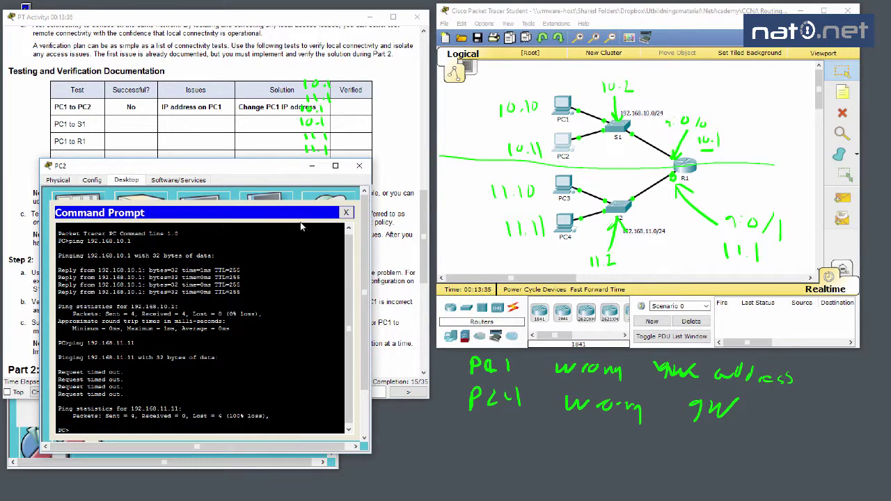
key(Up)
key(Return)
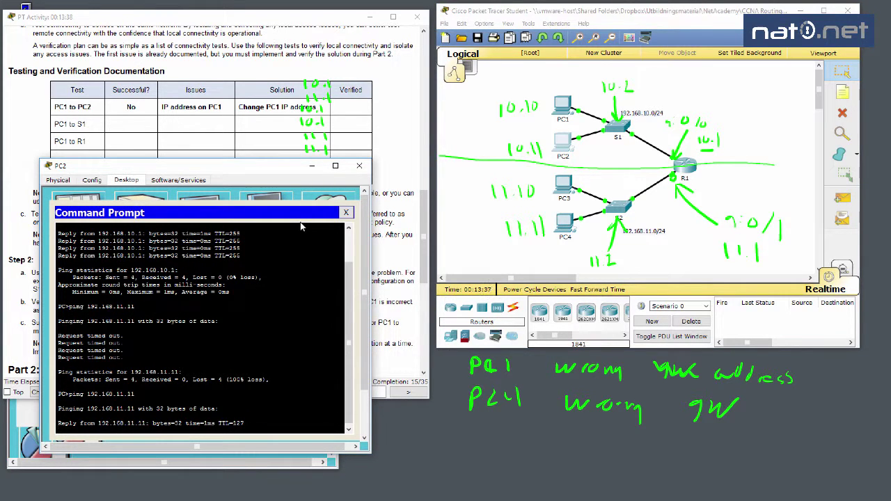
key(ctrl+c)
key(Up)
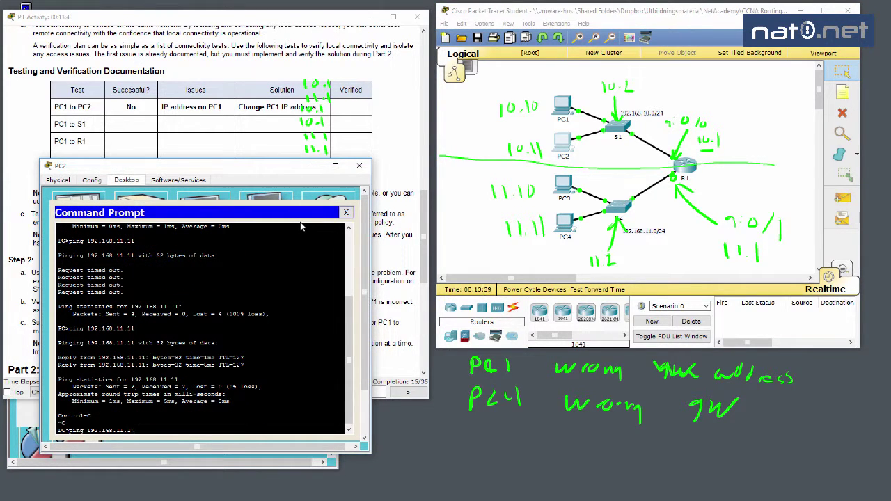
text(0)
key(Return)
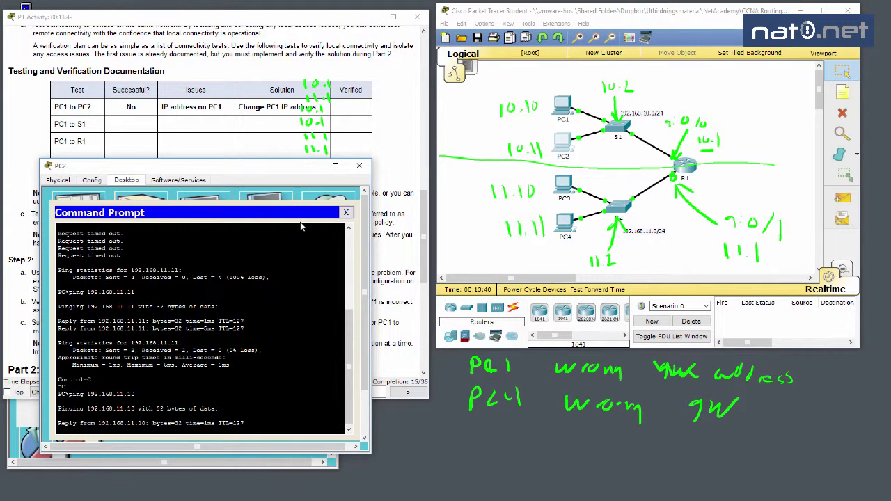
key(ctrl+c)
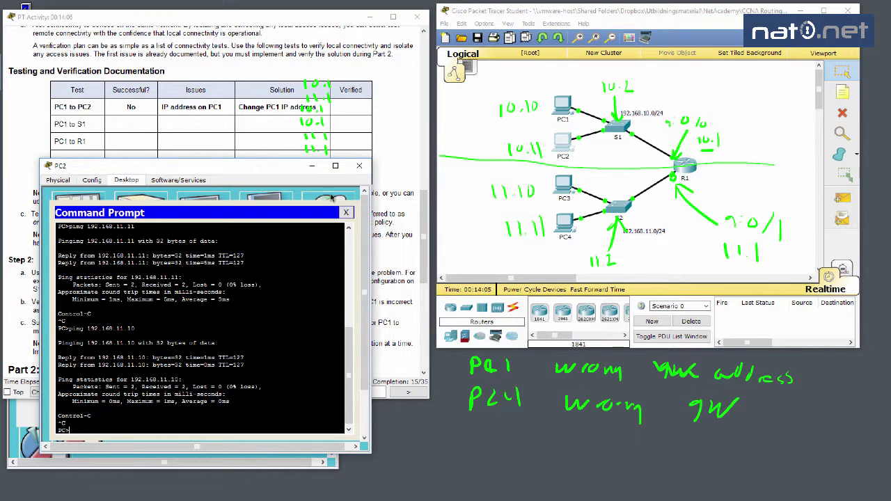
- From PC1's command prompt, ping switches S1 at 192.168.10.2 and S2 at 192.168.11.2, interrupting each ping early
click(390, 174)
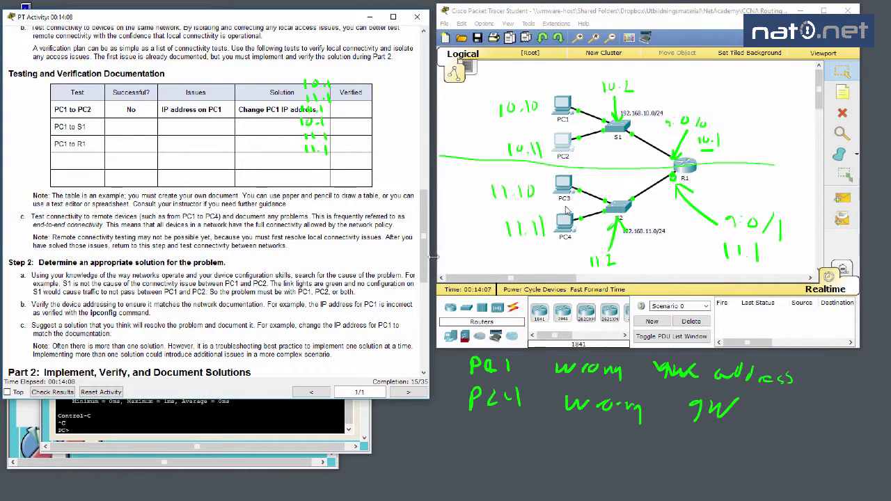
double_click(567, 113)
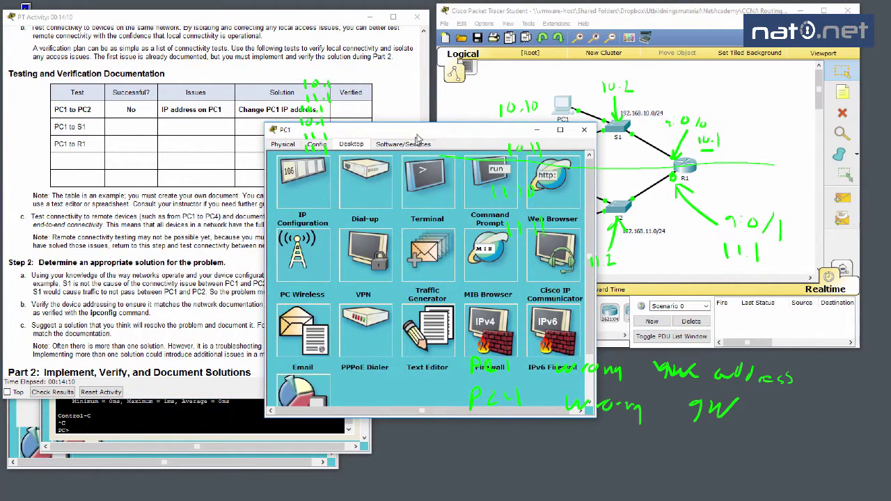
drag(418, 136, 158, 167)
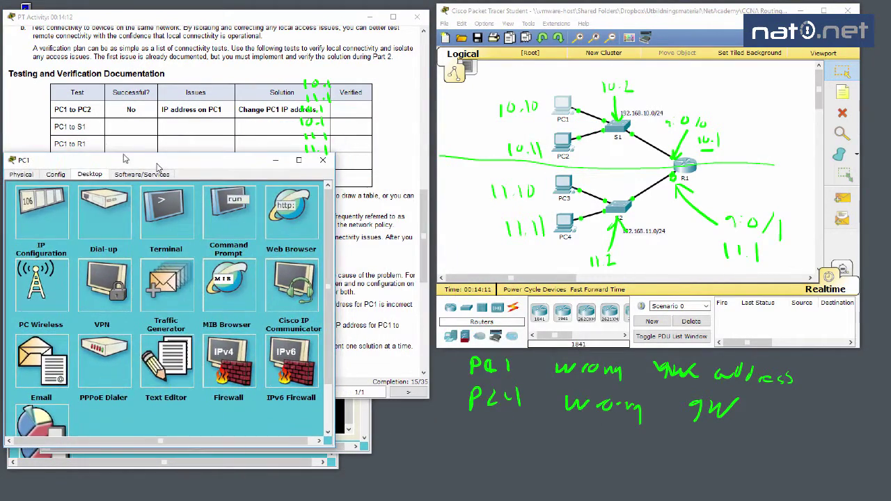
click(228, 210)
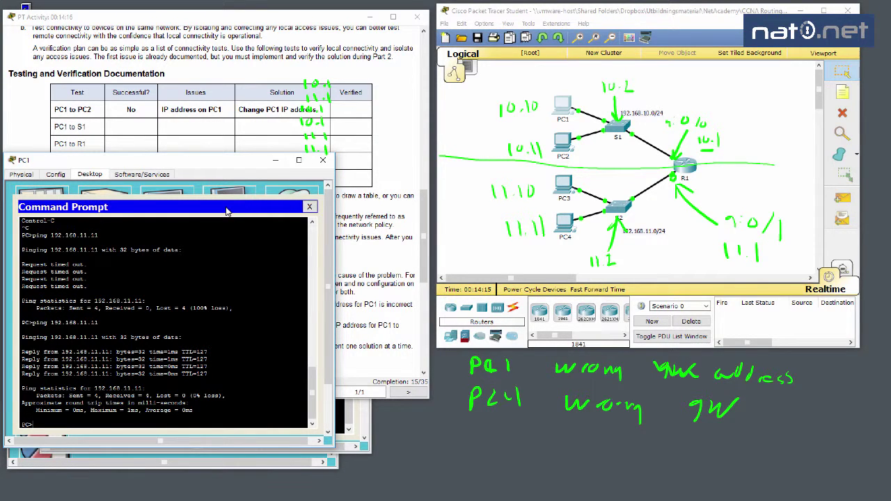
text(ping 192.168.10.2)
key(Return)
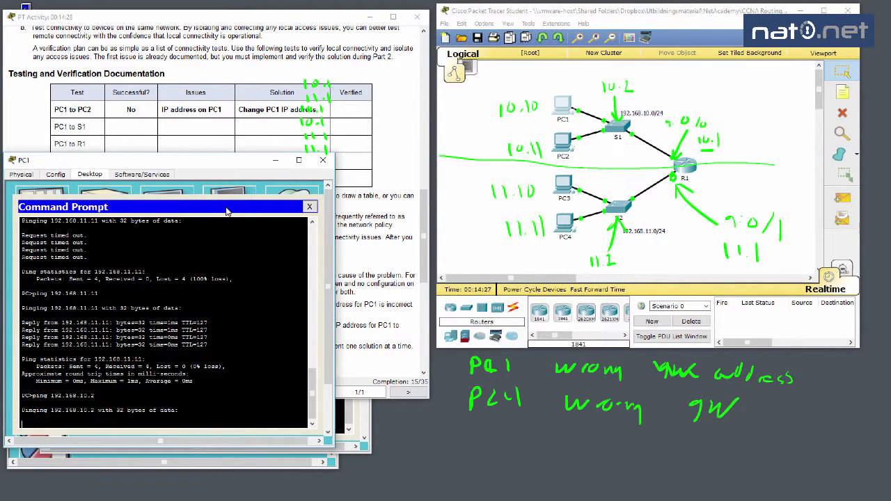
key(ctrl+c)
text(ping 192.168.11.2)
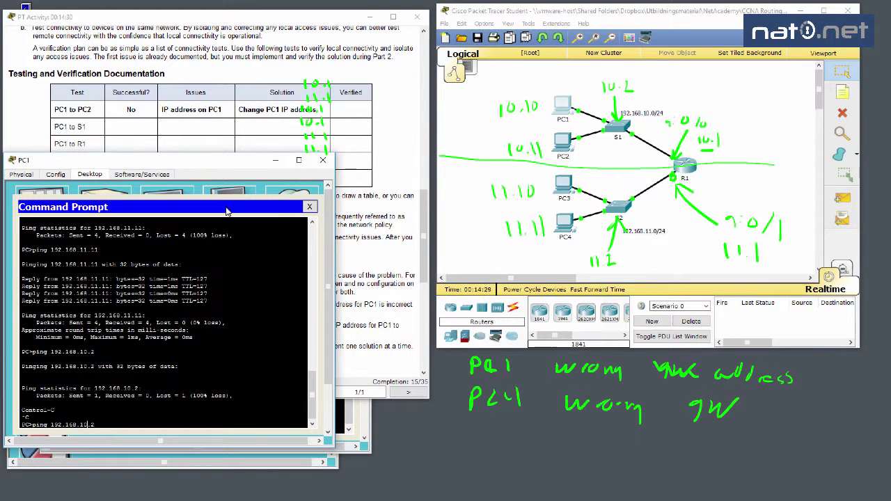
key(Return)
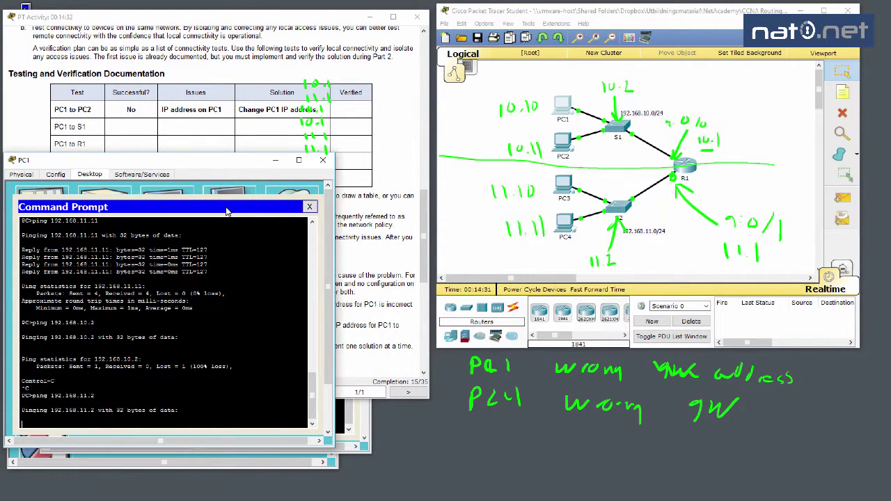
key(ctrl+c)
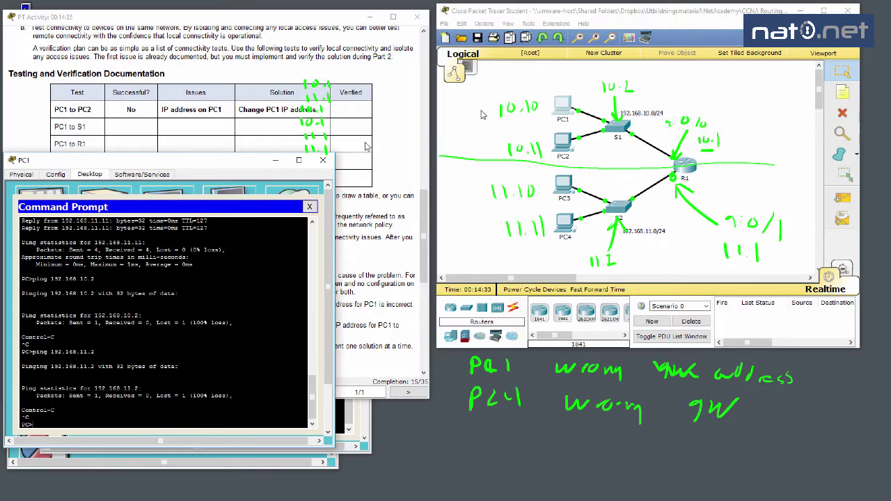
- Open switch S1's command-line interface and enter privileged EXEC mode with the en command
click(617, 132)
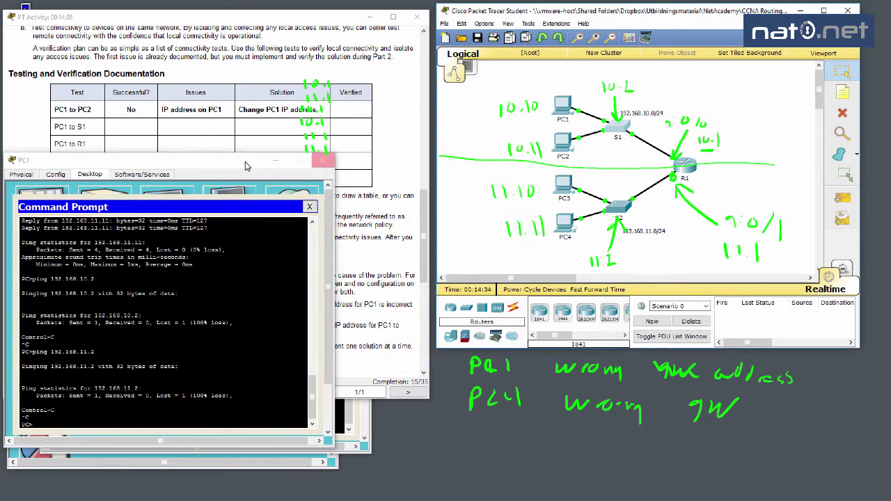
click(337, 145)
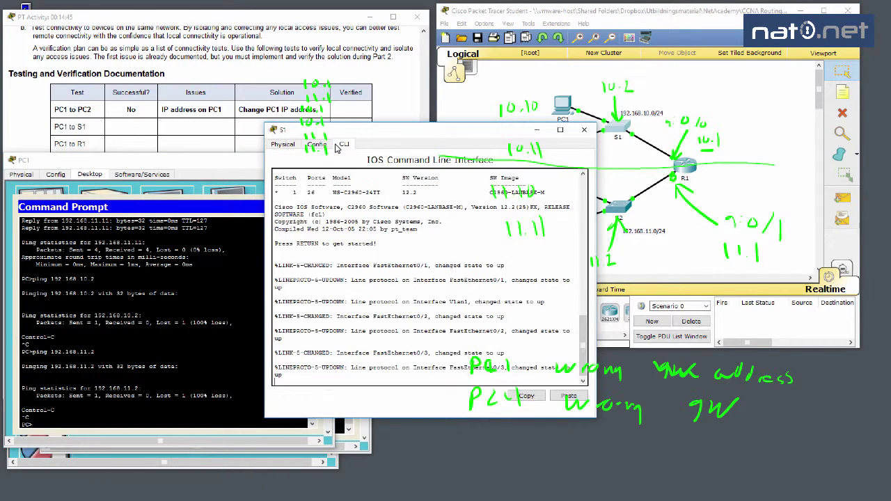
key(Return)
key(Return)
text(en)
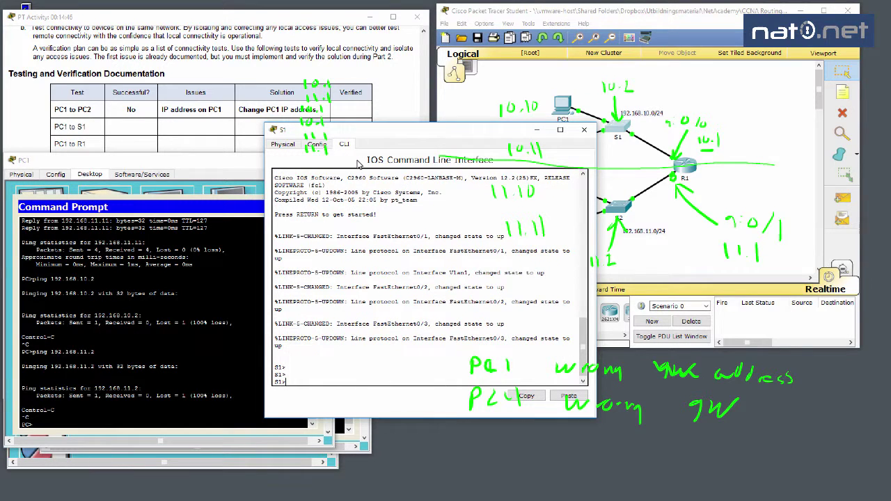
key(Return)
key(Return)
key(Return)
key(Return)
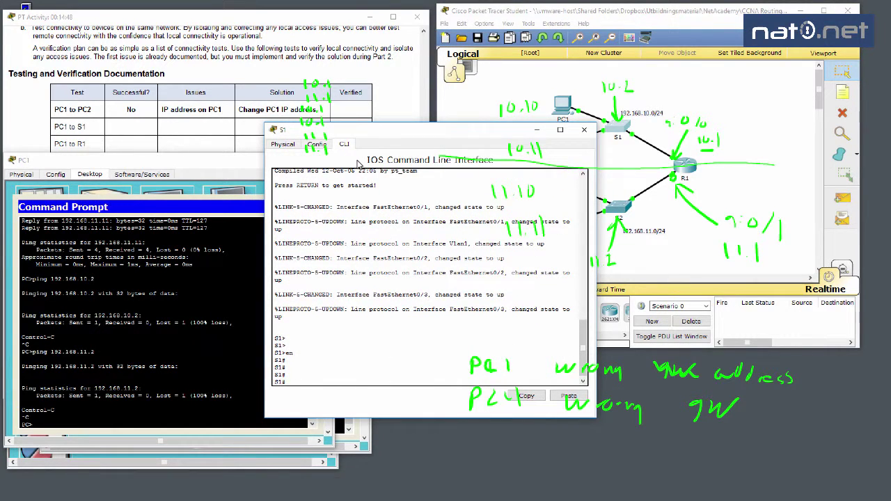
- List S1's interfaces and their IP addresses with sh ip int brie, through to the Vlan1 entry
text(sh ip int brie)
key(Return)
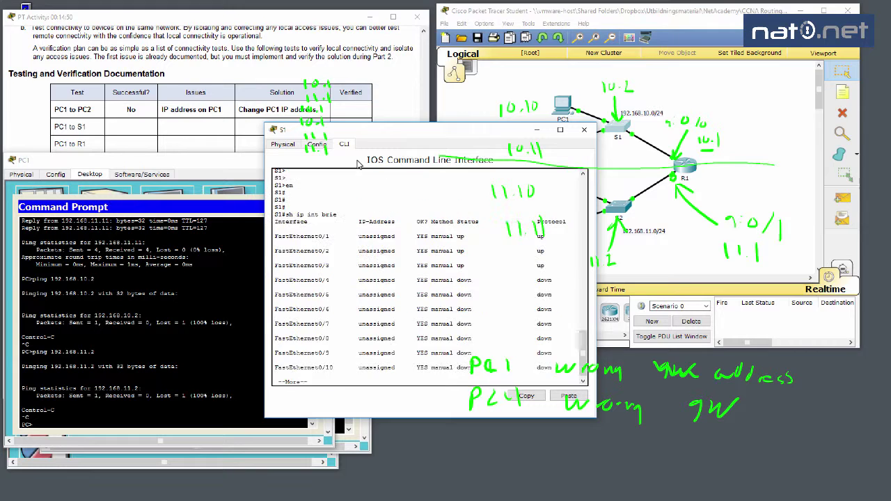
key(space)
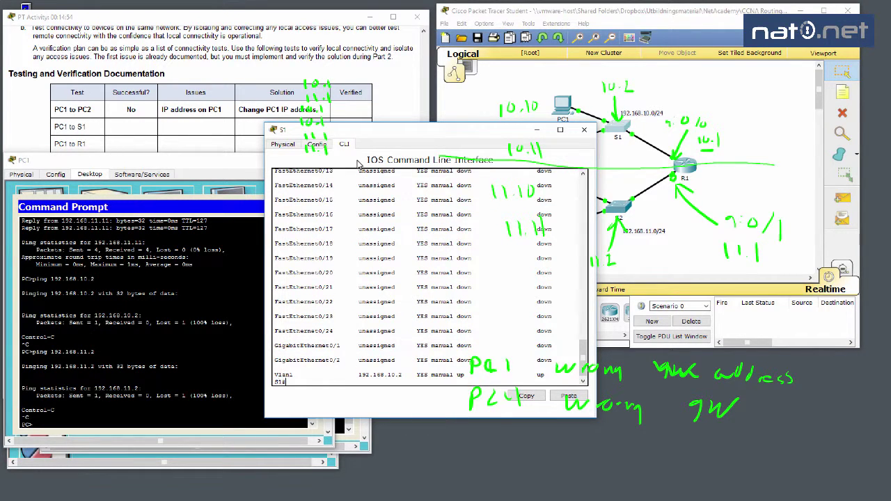
- Display S1's running configuration with sh run through to the end and examine the Vlan1 address and subnet mask
drag(429, 135, 237, 94)
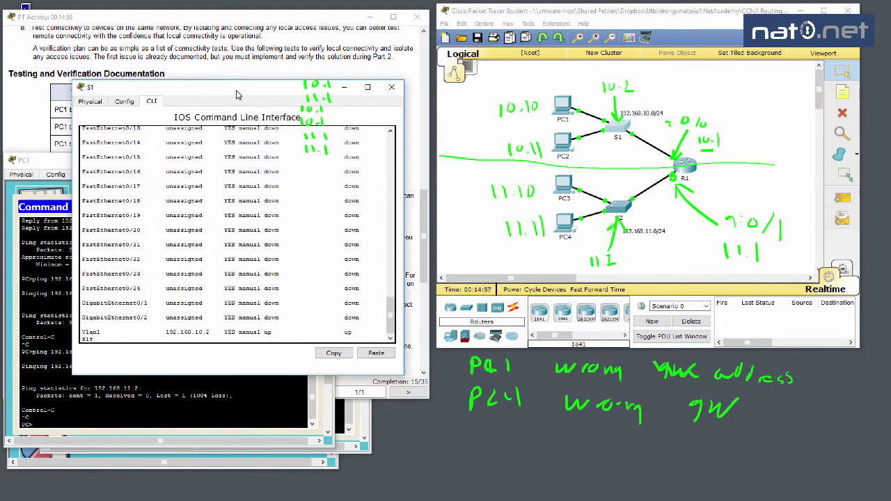
text(sh run)
key(Return)
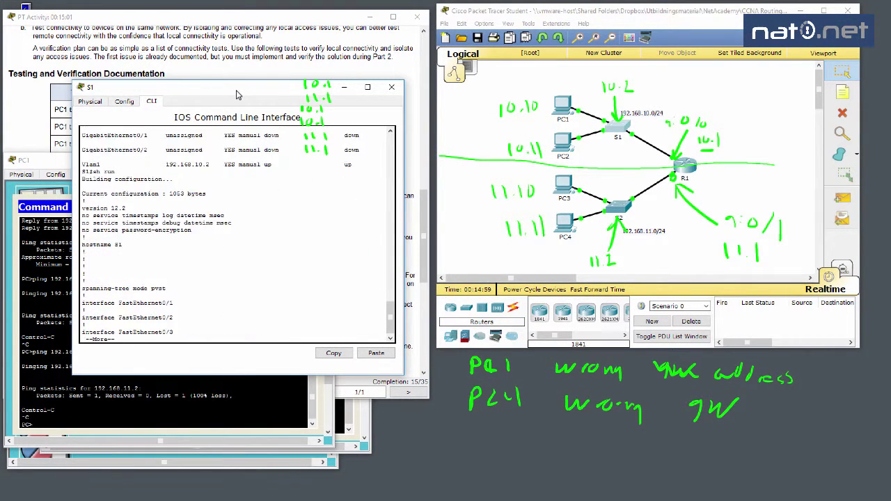
key(space)
key(space)
key(space)
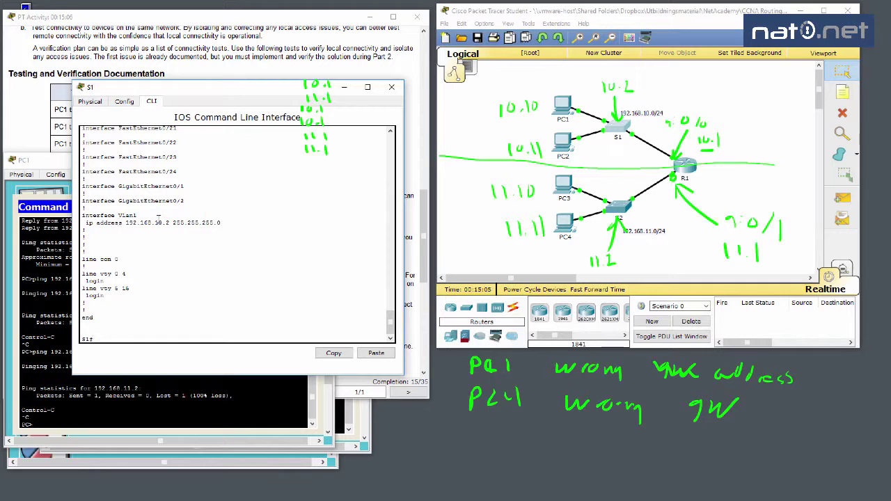
drag(172, 222, 218, 223)
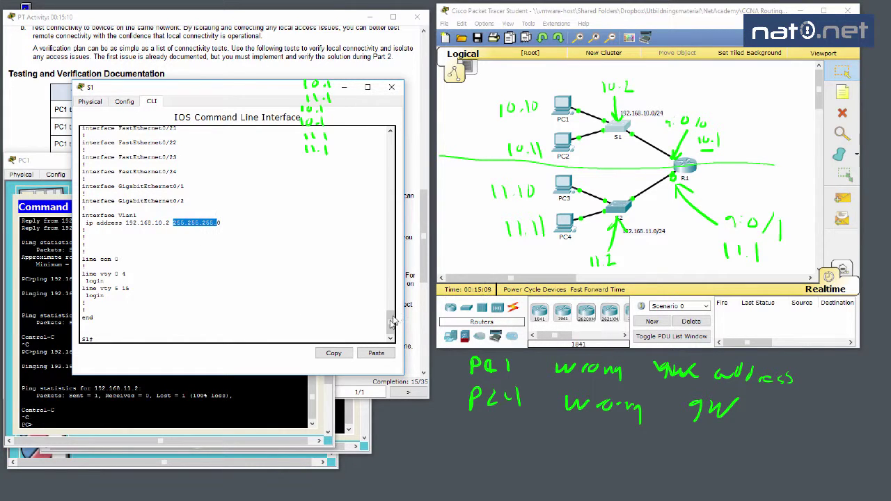
- Try to display S1's routing table with sh ip route and sh route
mouse_move(391, 320)
mouse_down()
mouse_move(388, 262)
mouse_move(394, 338)
mouse_up()
text(sh ip route)
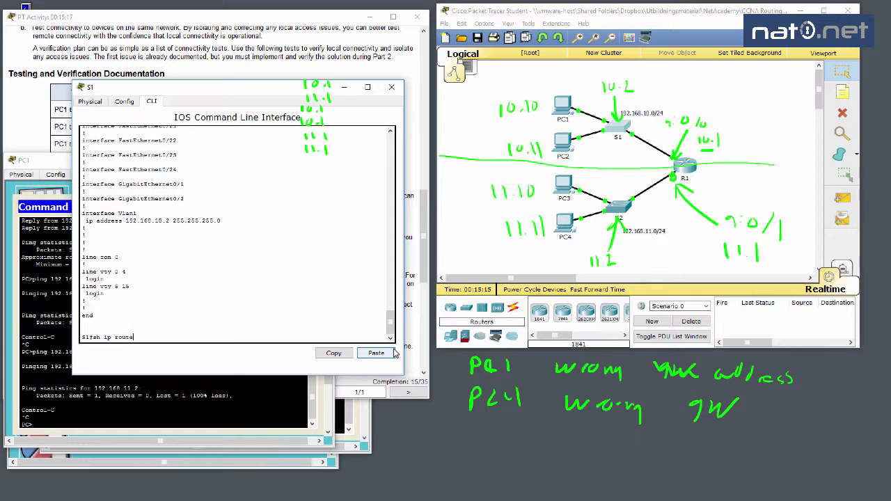
key(Return)
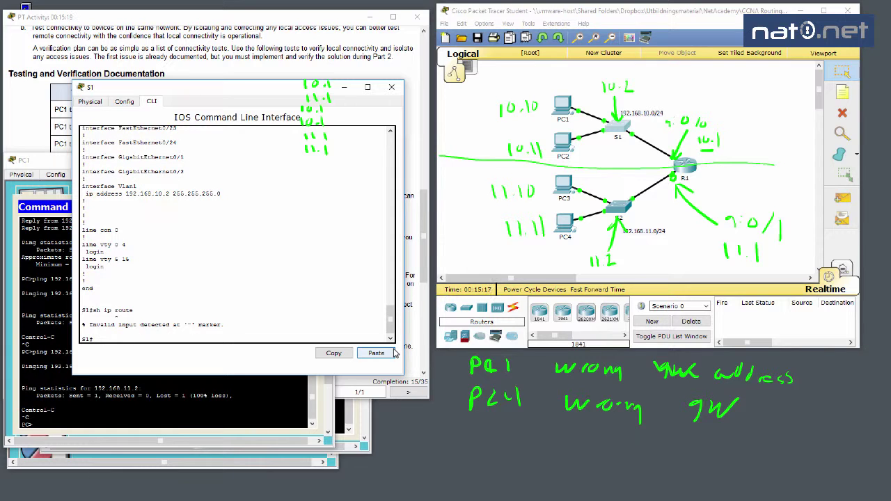
text(sh route)
key(Return)
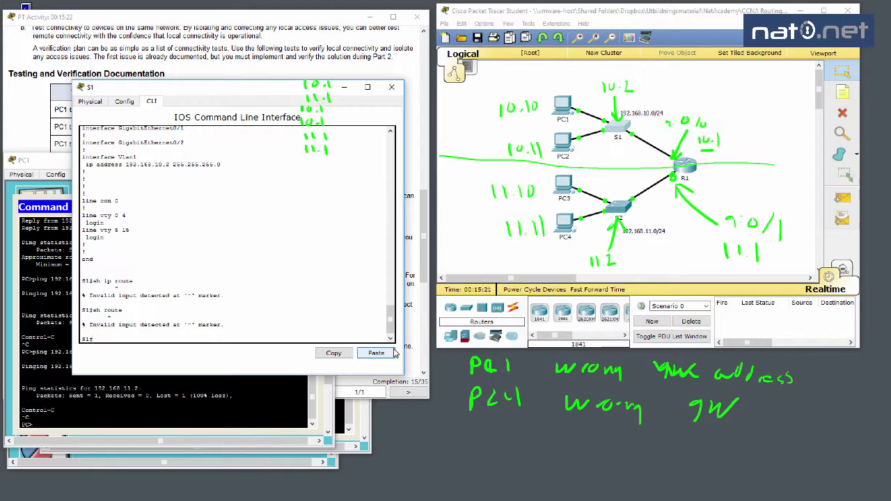
- Enter global configuration mode on S1 and set its default gateway to 192.168.10.1
text(conf t)
key(Return)
text(ip de)
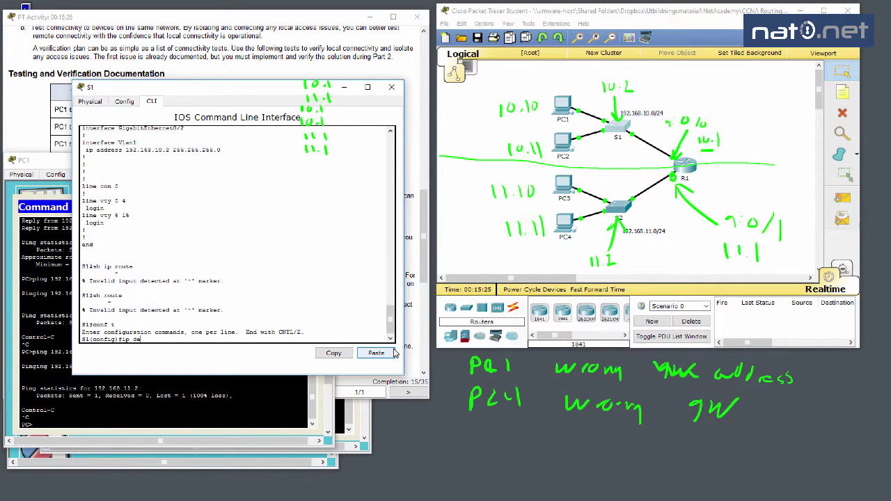
key(Tab)
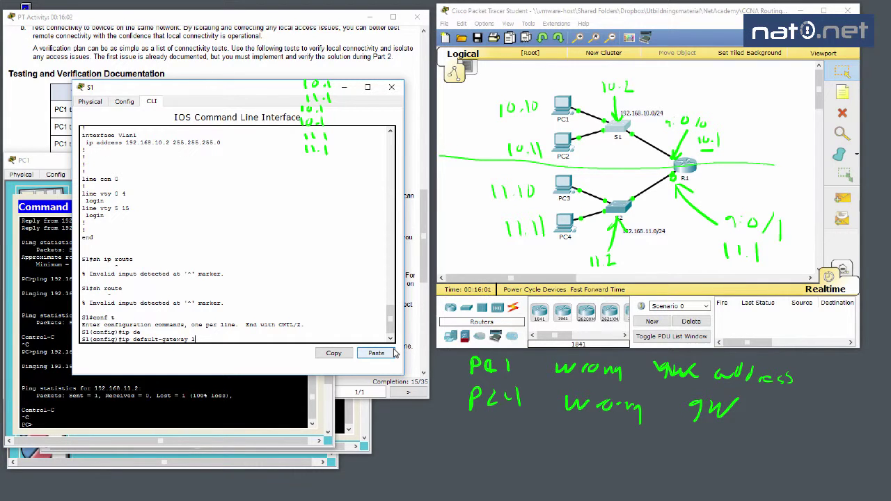
text(0.10.)
key(BackSpace)
key(BackSpace)
key(BackSpace)
key(BackSpace)
key(BackSpace)
key(BackSpace)
text(192.168.10.1)
key(Return)
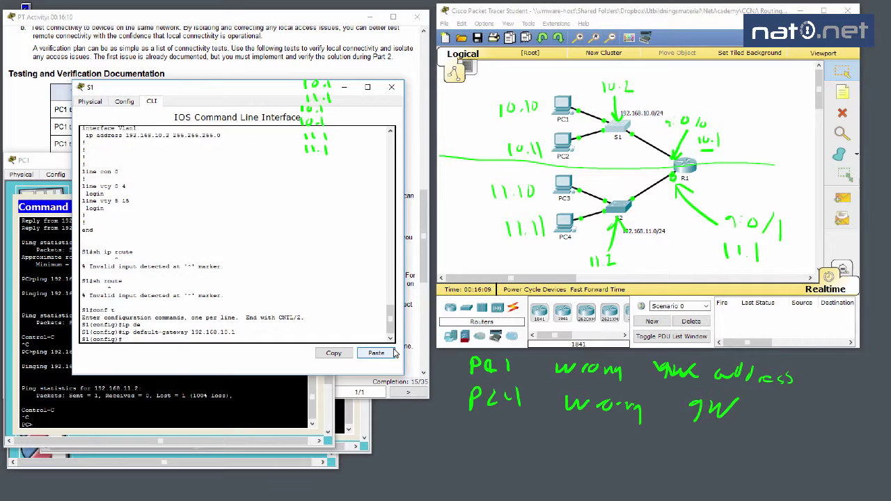
- Exit S1's configuration mode and save the running configuration with wr mem
key(Return)
text(exit)
key(Return)
key(Return)
key(Return)
key(Return)
key(Return)
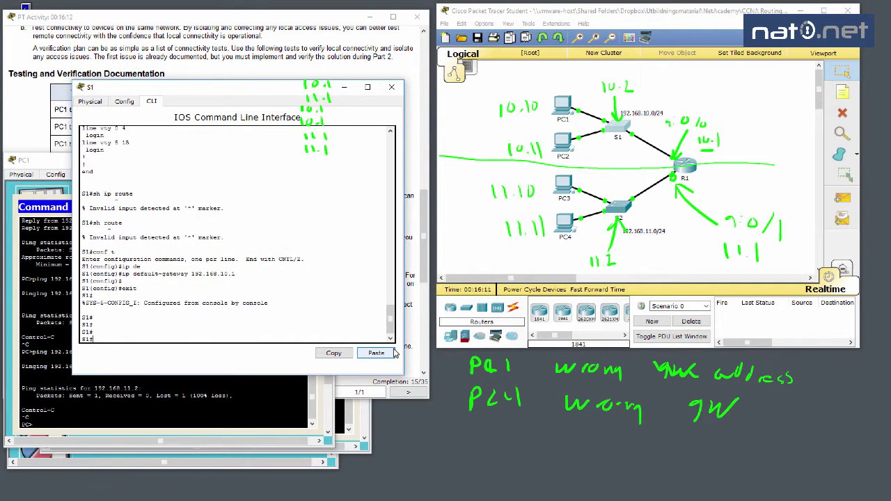
key(Return)
key(Return)
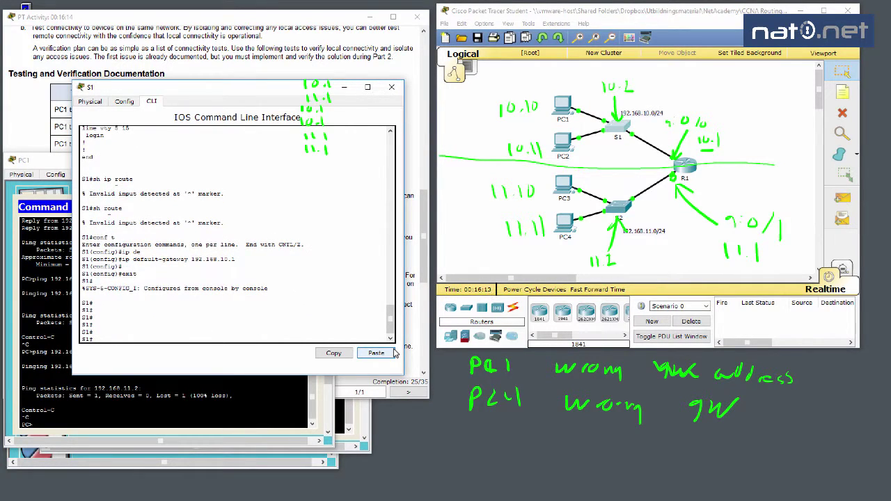
text(wr mem)
key(Return)
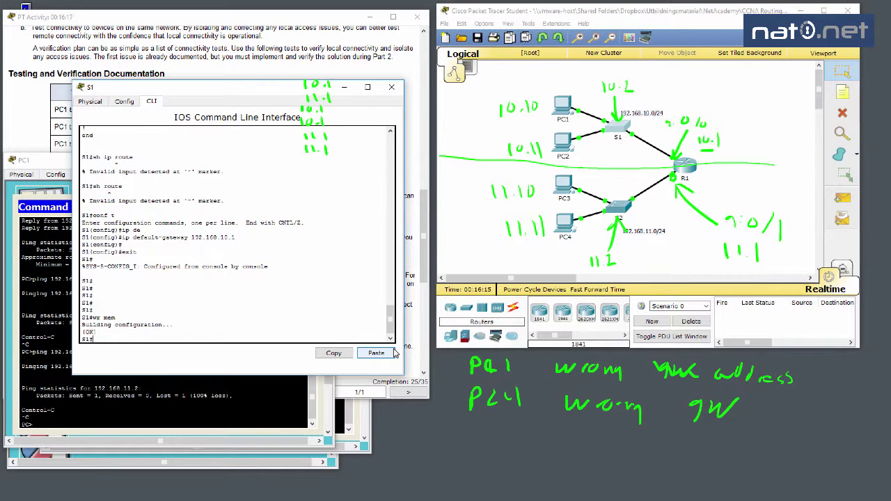
- From S1, ping PC1 at 192.168.10.10 and the address 192.168.10.12
text(ping 192.168.10.10)
key(Return)
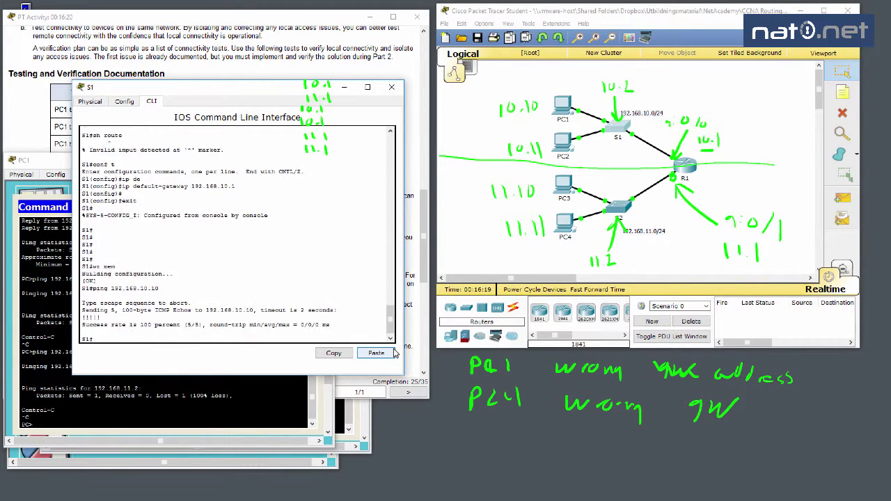
key(Up)
key(BackSpace)
text(2.168.10.1)
key(Return)
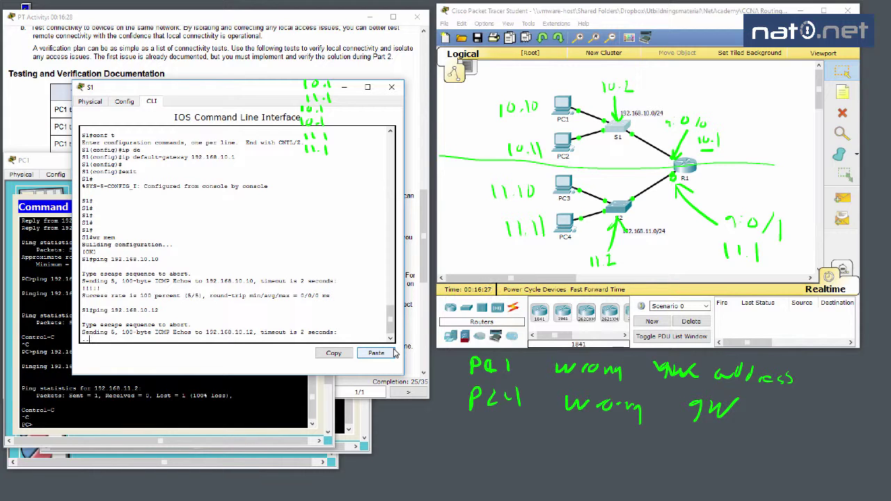
- From PC1's command prompt, ping switch S1 at 192.168.10.2
click(69, 404)
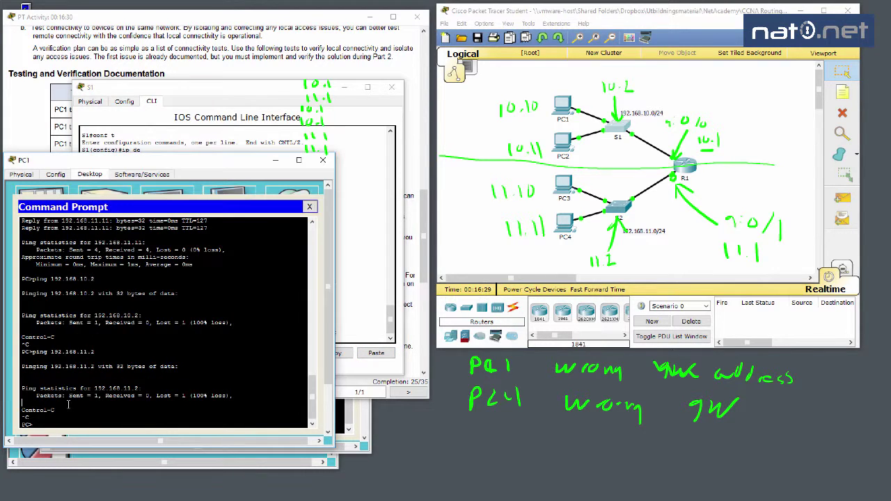
key(Up)
key(BackSpace)
key(BackSpace)
key(BackSpace)
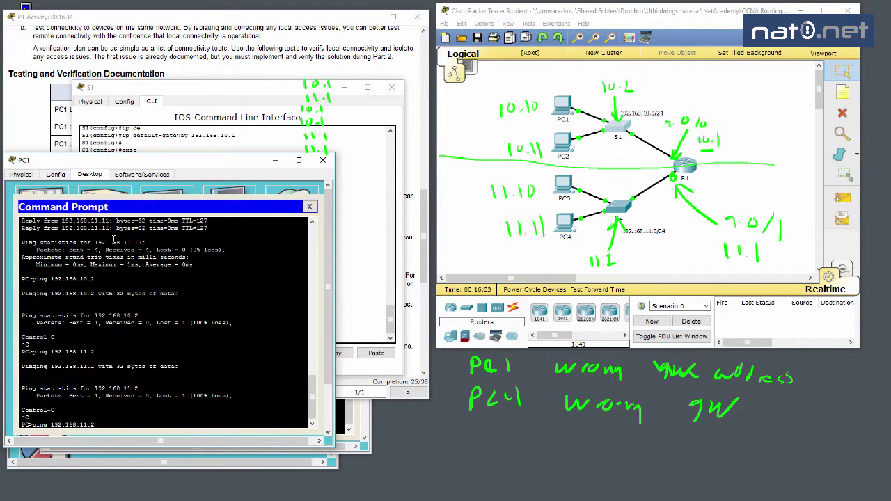
text(0.2)
key(Return)
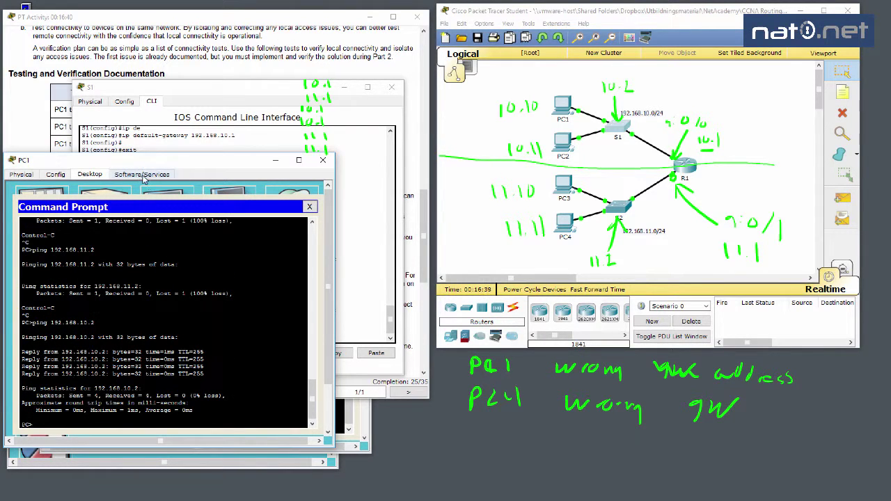
- Return to S1's command line and ping PC2 at 192.168.10.11
click(159, 148)
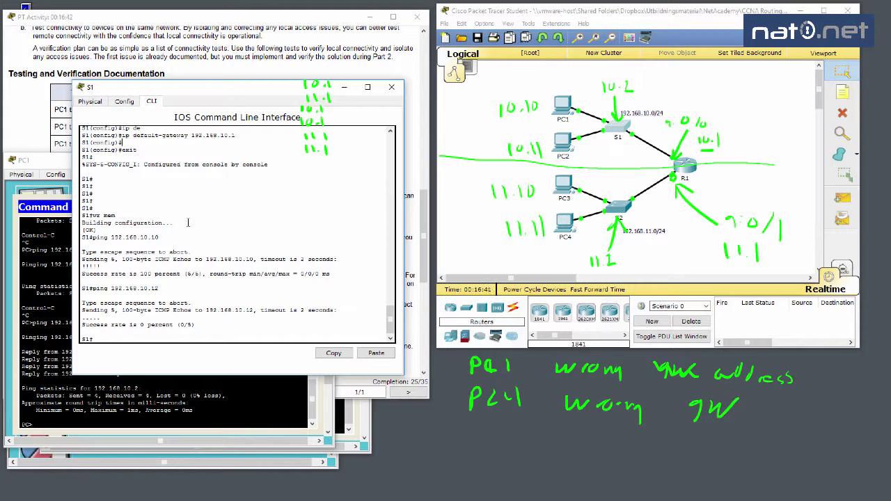
key(Up)
key(BackSpace)
text(192.168.10.11)
key(Return)
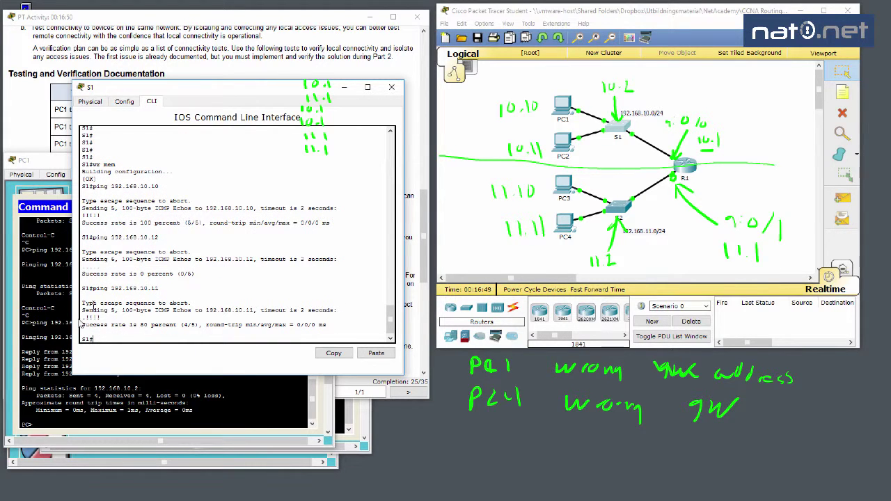
- Examine the ping result on S1, then end its console session with exit
double_click(85, 322)
click(112, 326)
key(Return)
key(Return)
key(Return)
key(Return)
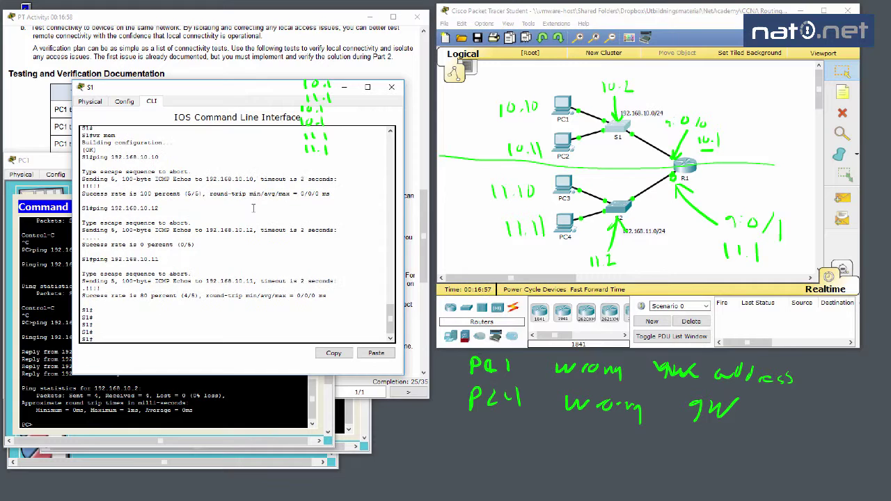
text(exit)
key(Return)
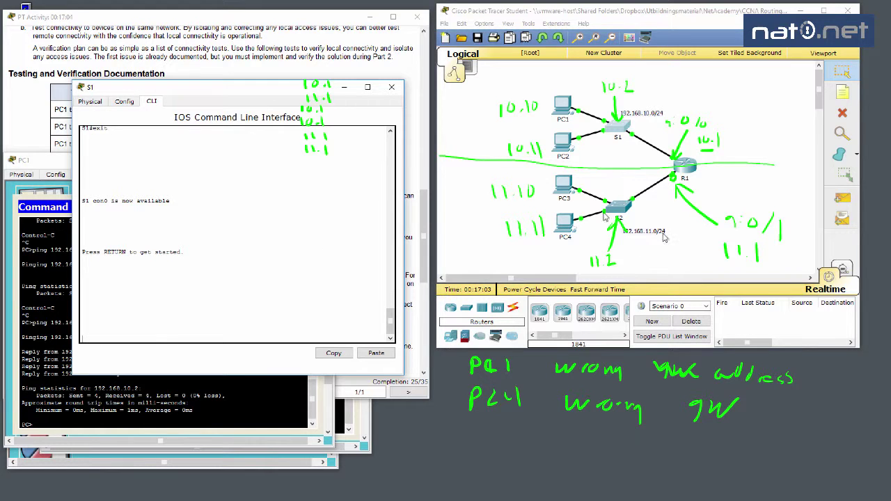
- From PC1's command prompt, ping switch S2 at 192.168.11.2
click(68, 392)
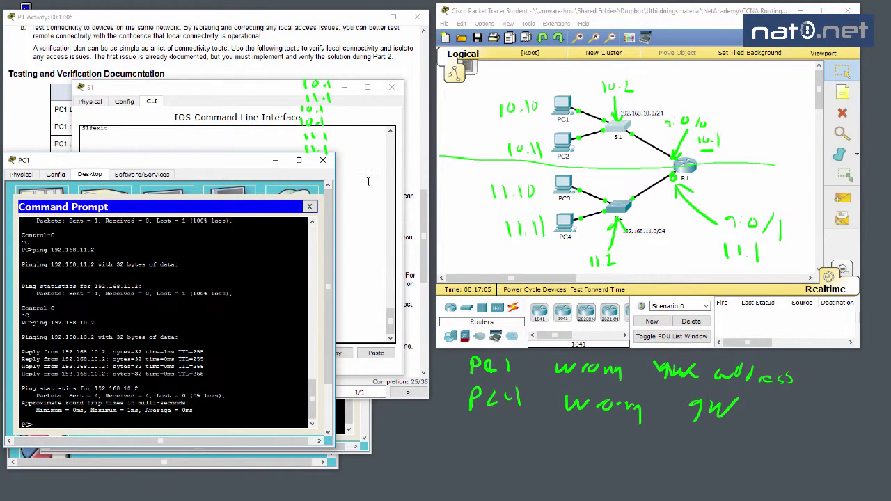
text(pint 10.192.16)
key(BackSpace)
key(BackSpace)
key(BackSpace)
key(BackSpace)
key(BackSpace)
key(BackSpace)
key(BackSpace)
key(BackSpace)
key(BackSpace)
key(BackSpace)
key(BackSpace)
key(BackSpace)
text(192.168.11.2)
key(Return)
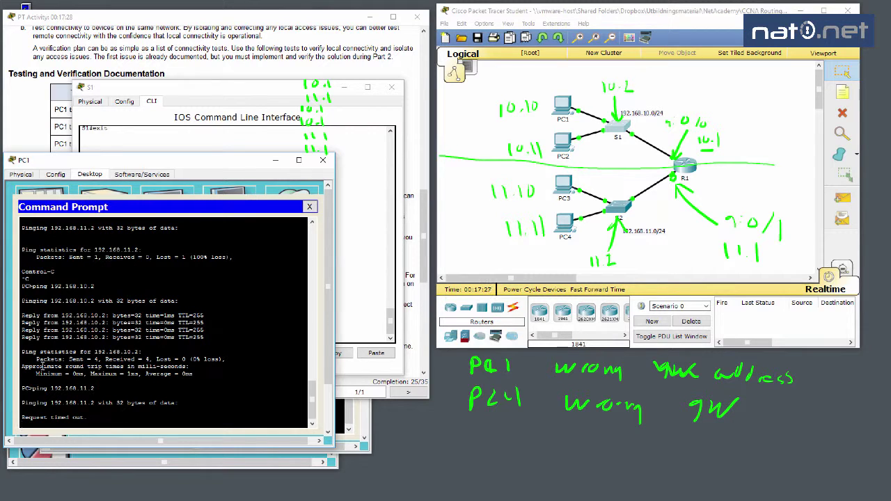
- Open switch S2's command-line interface and enter privileged EXEC mode with the en command
click(618, 208)
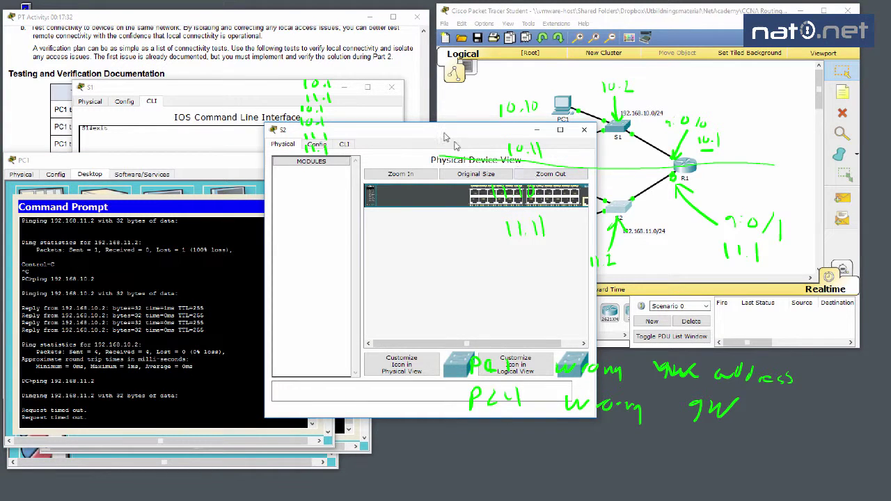
drag(348, 129, 286, 195)
click(281, 210)
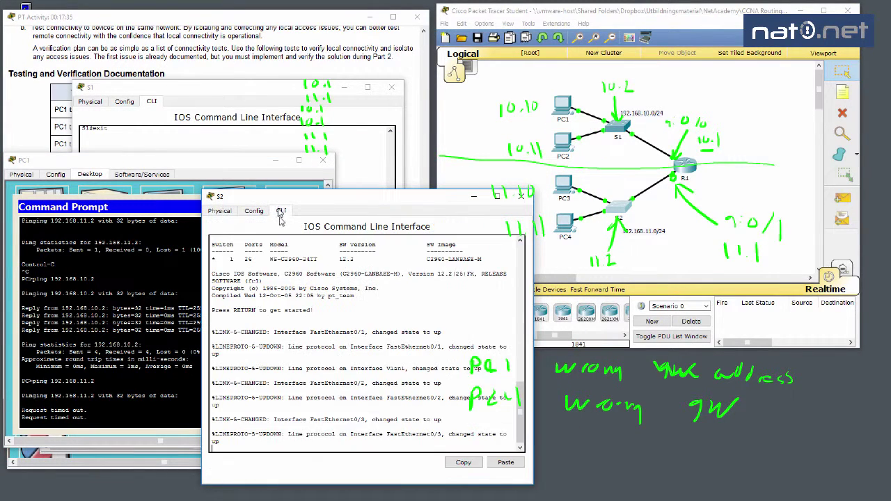
key(Return)
key(Return)
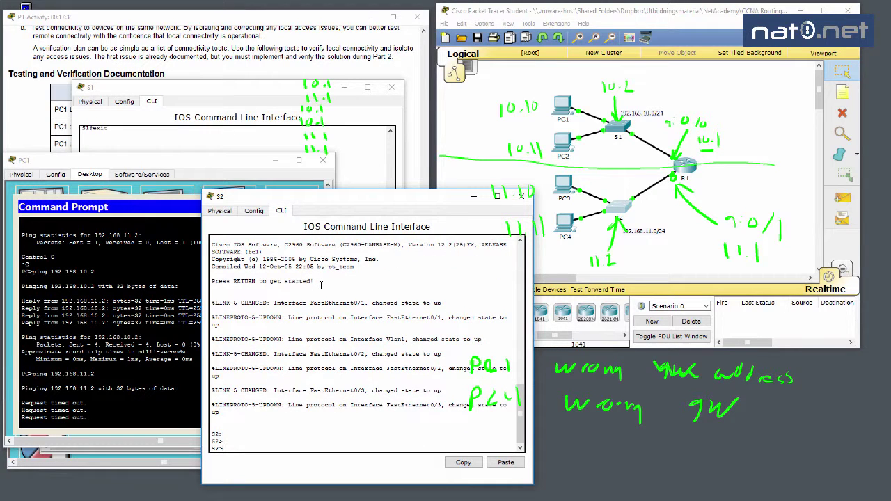
text(en)
key(Return)
- Display S2's running configuration with sh run, through to the end
text(sh)
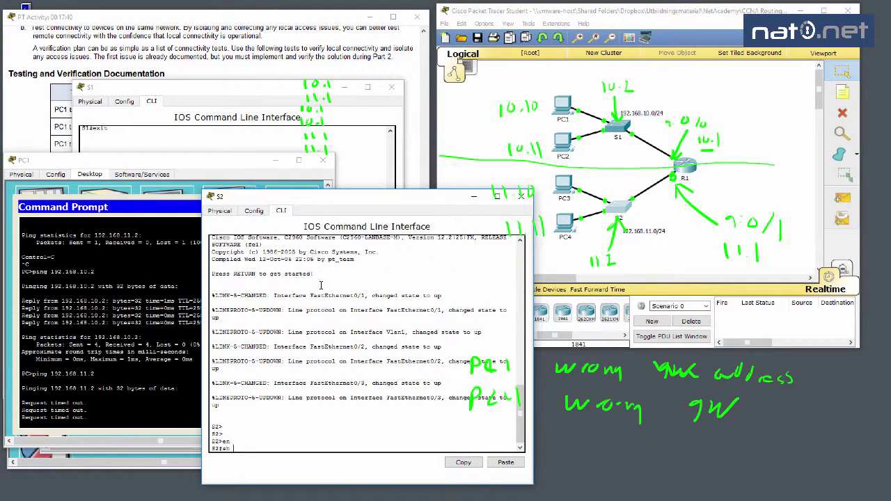
text( run)
key(Return)
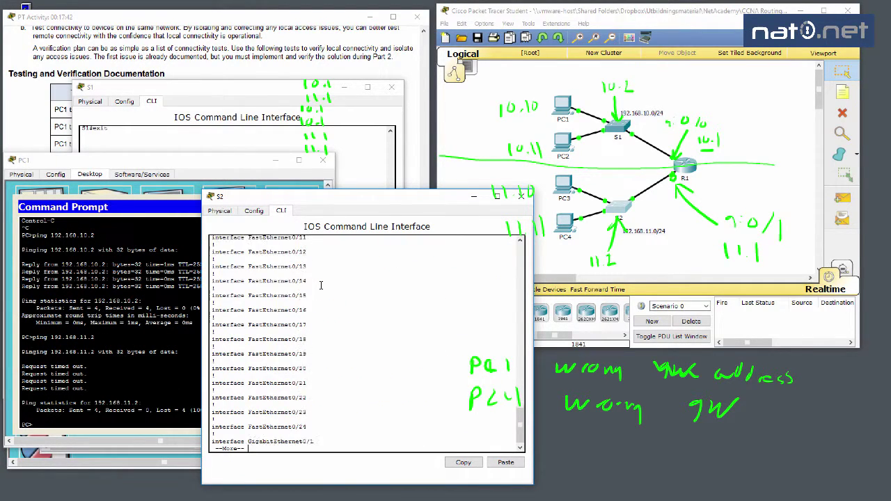
key(space)
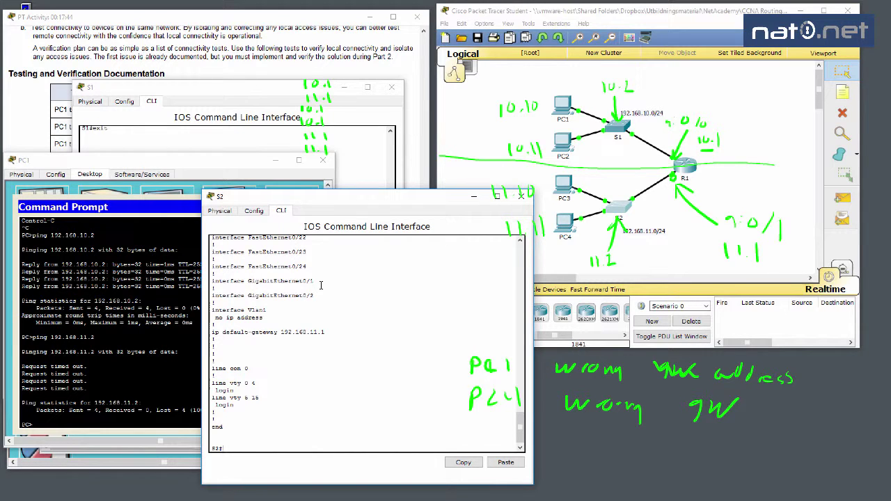
- Assign IP address 192.168.11.2 with mask 255.255.255.0 to S2's Vlan1 interface and return to privileged EXEC mode
text(conf t)
key(Return)
text(int vla)
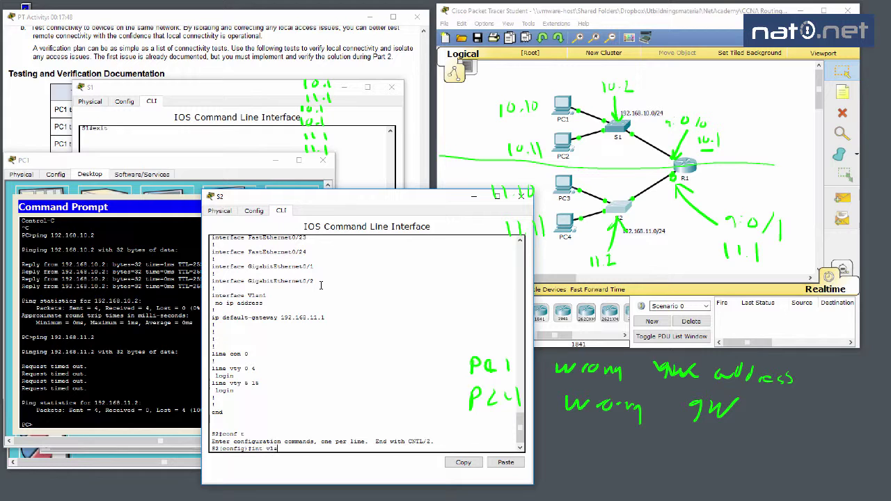
text(n1)
key(Return)
text(ip add)
key(Tab)
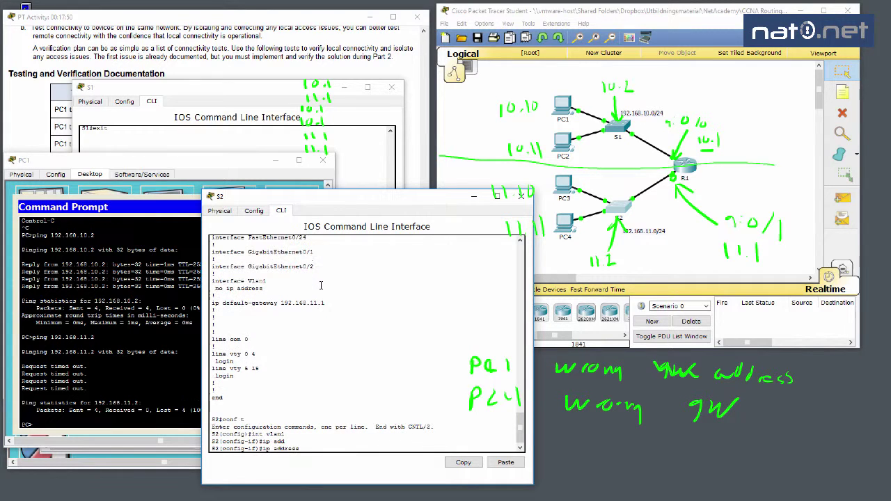
text(192.168.11.2 255.255.255.)
key(Return)
key(Return)
key(Return)
text(e)
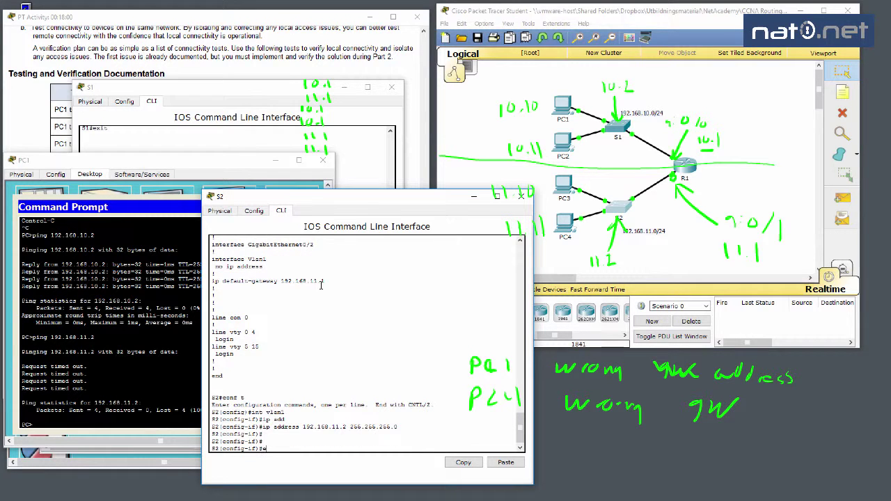
text(xit)
key(Return)
key(Return)
text(exit)
key(Return)
key(Return)
- List S2's interfaces and their IP addresses with sh ip int brie, through to the Vlan1 entry
text(sh)
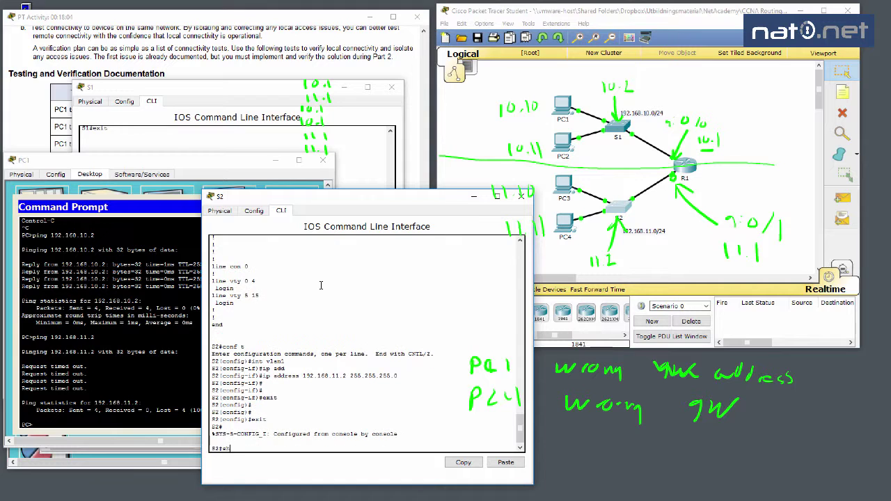
text( ip int brie)
key(Return)
key(space)
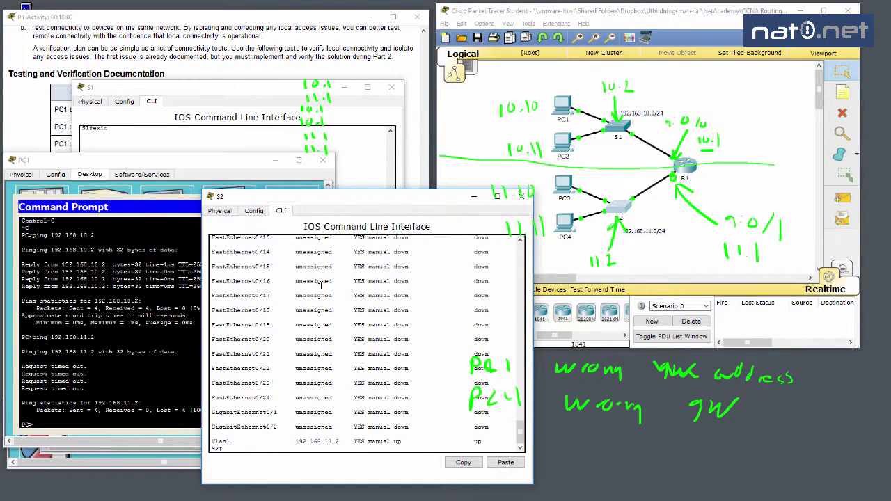
- Show S2's running configuration with sh run, paging down to the Vlan1 address and default gateway entries
key(Return)
key(Return)
text(sh )
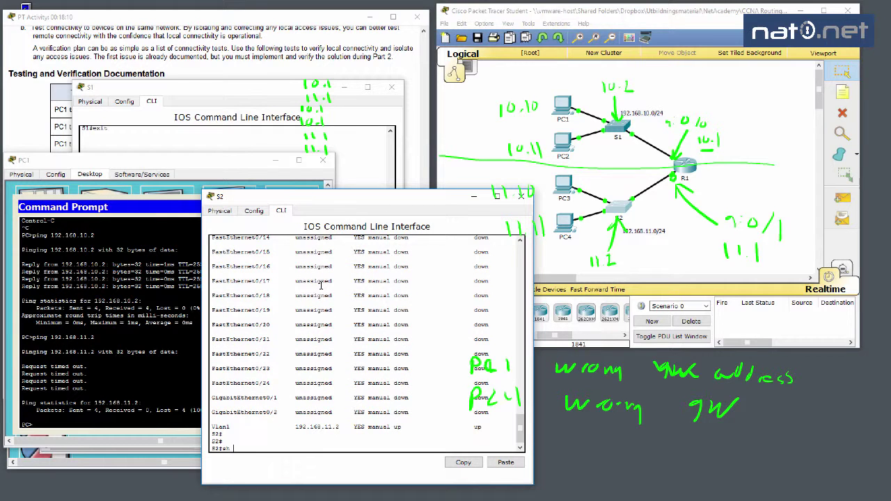
text(run)
key(Return)
key(space)
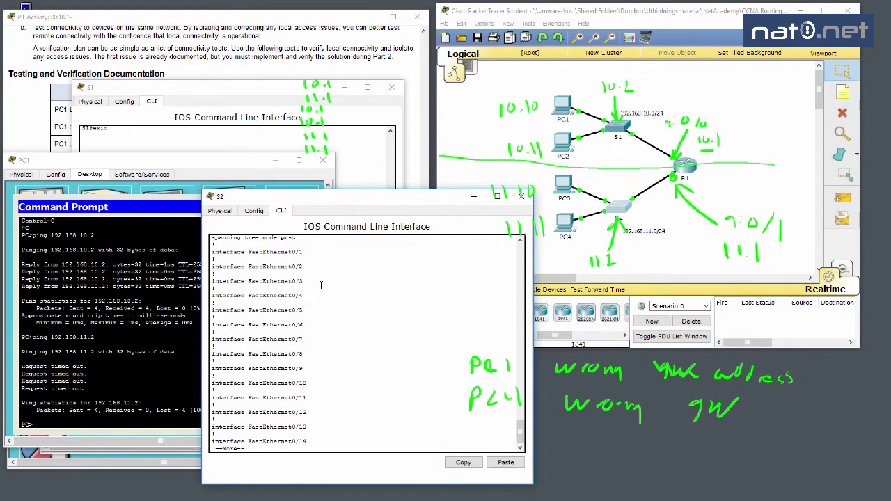
key(space)
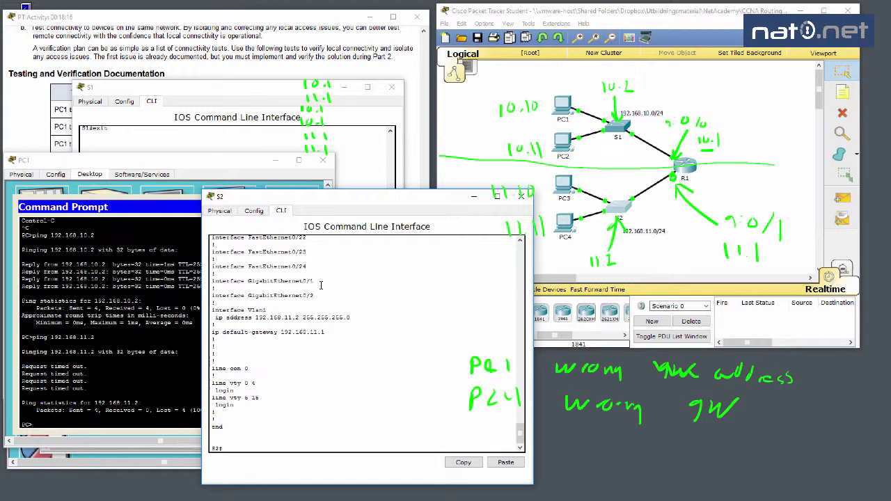
- Ping S2 at 192.168.11.2 twice from PC1's command prompt
click(62, 302)
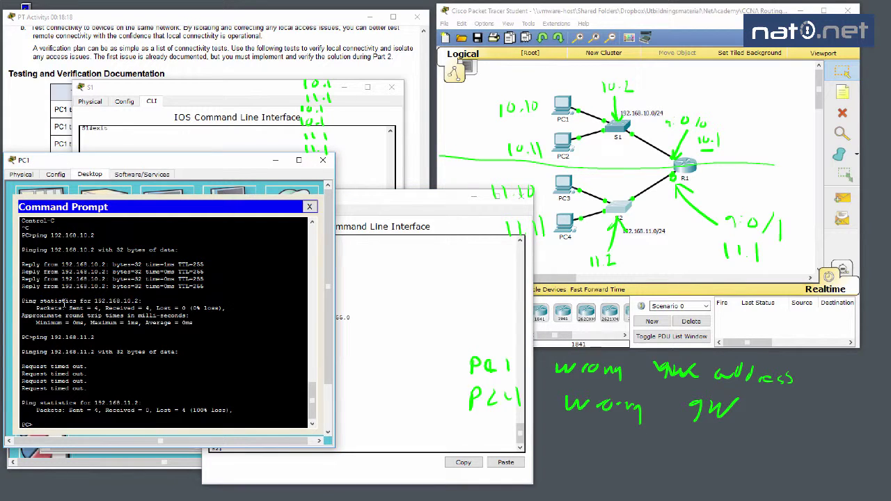
key(Up)
key(Return)
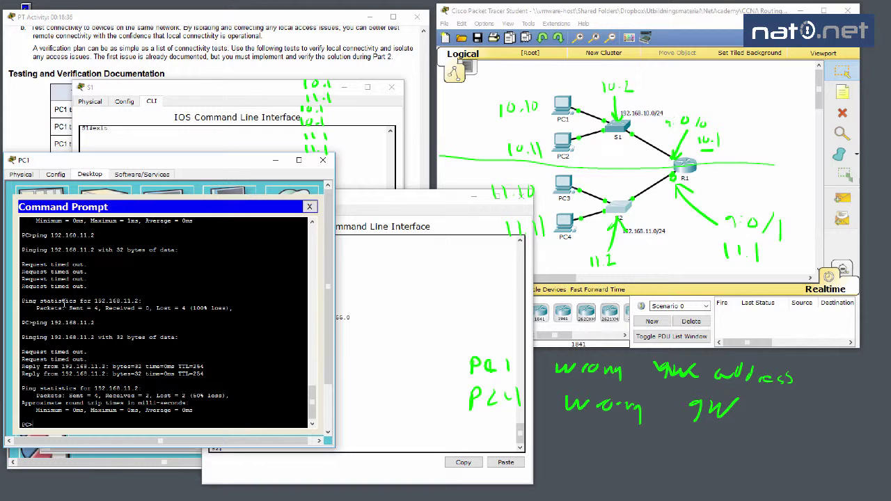
key(Up)
key(Return)
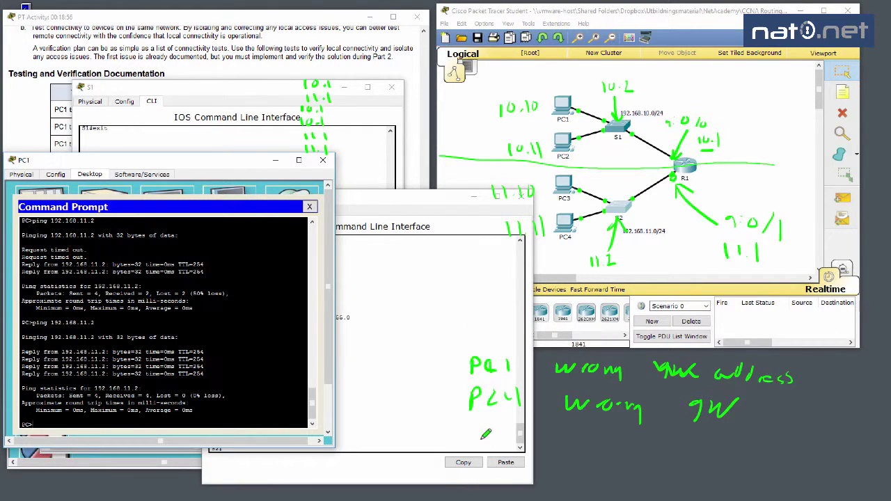
- Handwrite the notes "SW2 no IP" and "SW1 no gw" below the existing PC1 and PC4 problem notes
mouse_move(488, 429)
mouse_down()
mouse_move(468, 450)
mouse_move(525, 429)
mouse_move(544, 451)
mouse_move(581, 441)
mouse_move(586, 453)
mouse_up()
mouse_move(601, 442)
mouse_down()
mouse_move(606, 452)
mouse_move(599, 443)
mouse_up()
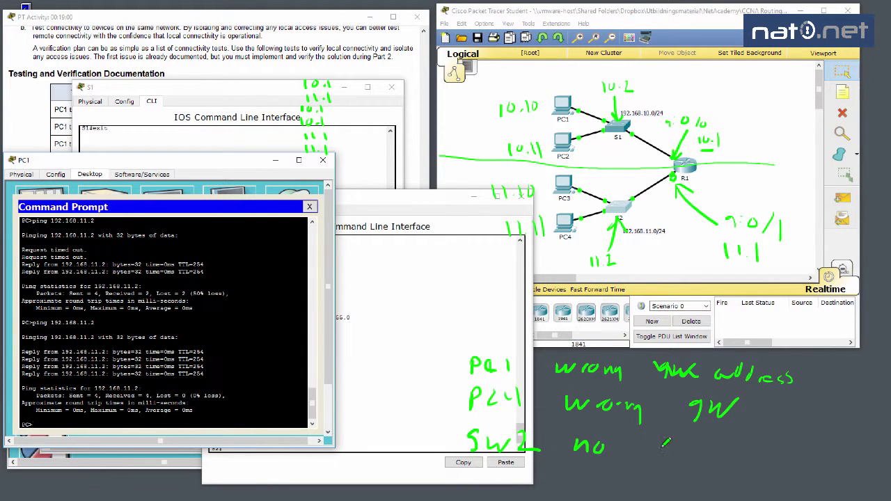
drag(663, 439, 665, 460)
mouse_move(680, 443)
mouse_down()
mouse_move(682, 463)
mouse_move(683, 449)
mouse_up()
mouse_move(488, 474)
mouse_down()
mouse_move(476, 486)
mouse_move(516, 478)
mouse_move(531, 488)
mouse_move(589, 485)
mouse_up()
drag(599, 476, 597, 476)
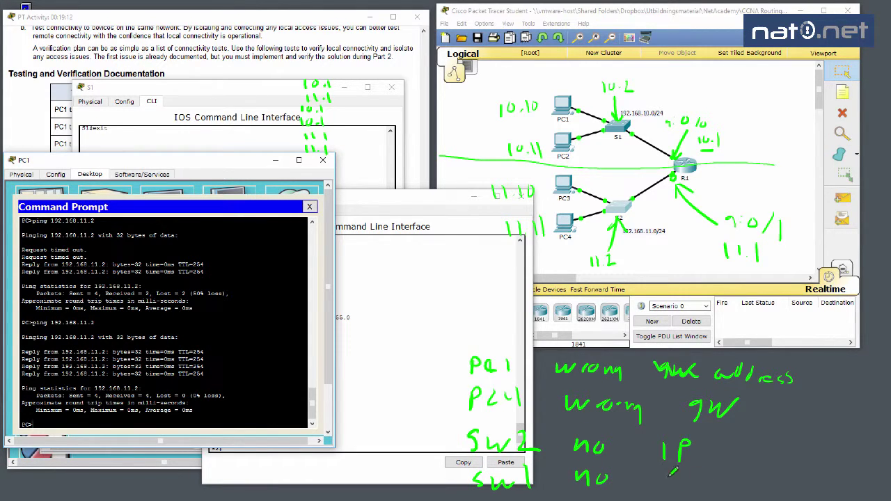
mouse_move(671, 474)
mouse_down()
mouse_move(668, 493)
mouse_move(718, 471)
mouse_up()
- Open PC3's command prompt, ping S2 at 192.168.11.2, stop the ping early and recall the command
click(418, 197)
click(563, 183)
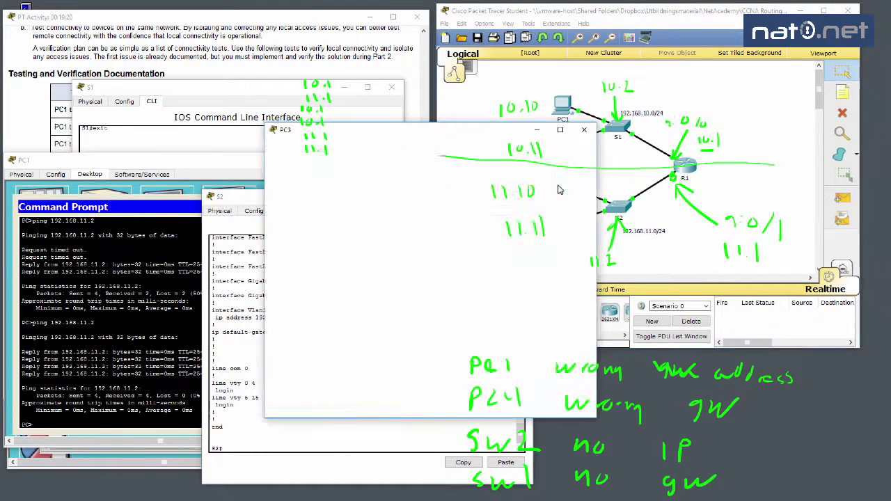
click(485, 190)
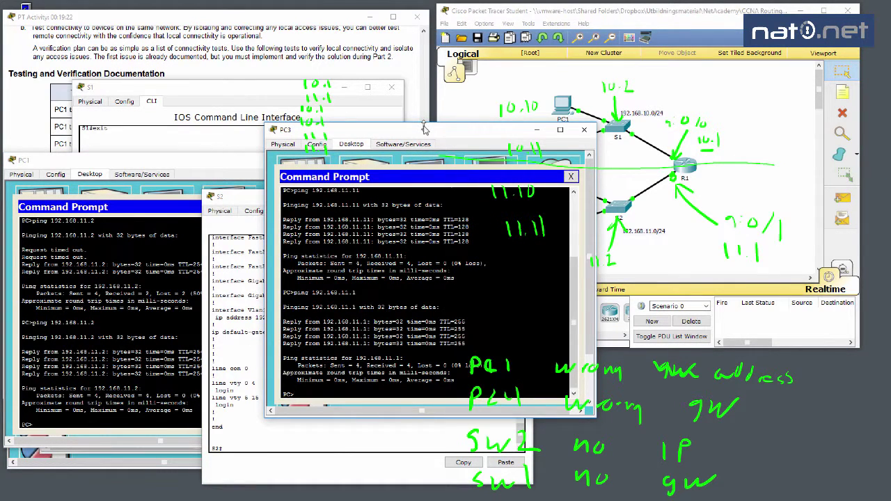
drag(420, 136, 208, 139)
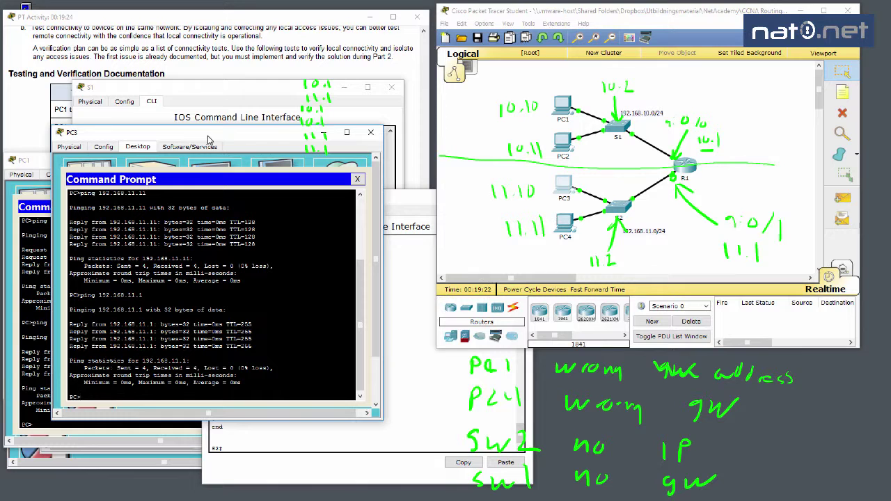
key(Up)
text(2)
key(Return)
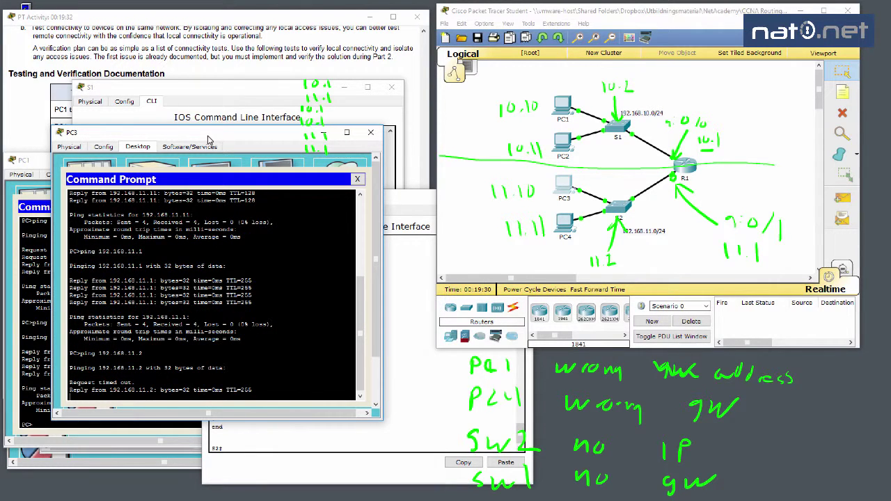
key(ctrl+c)
key(Up)
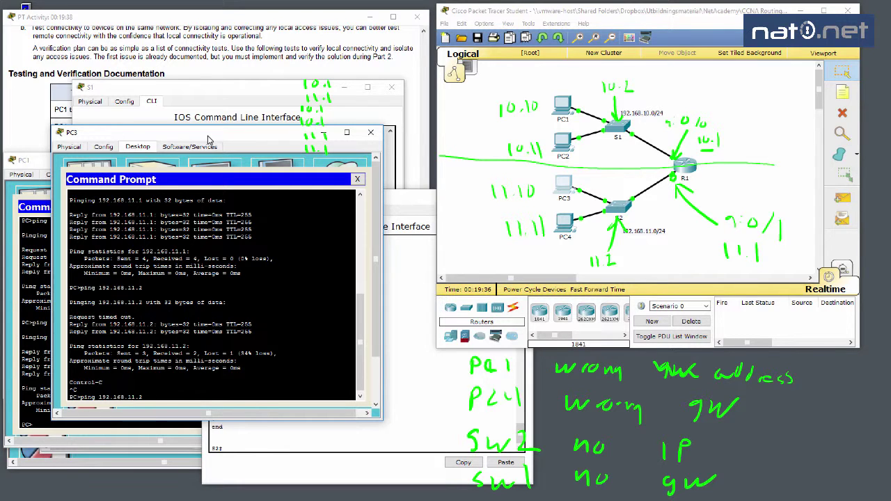
- Bring the PT Activity instructions to the front and circle the completion score in red
click(179, 18)
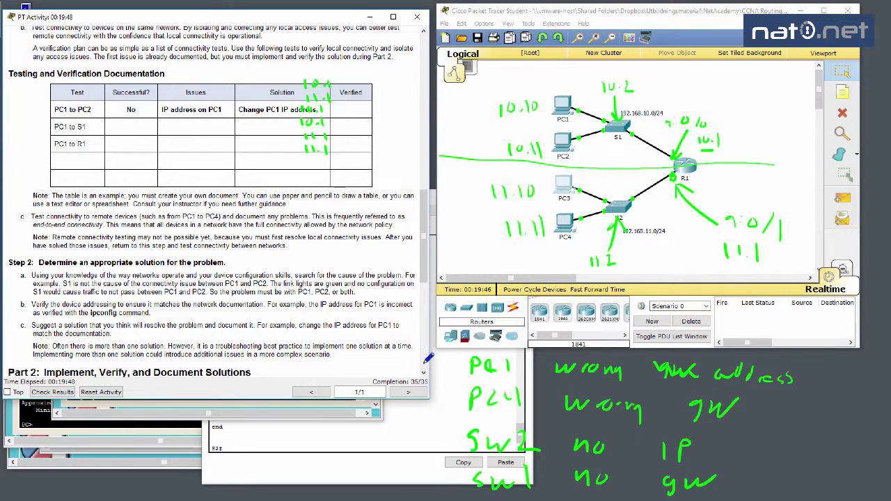
mouse_move(449, 365)
mouse_down()
mouse_move(394, 392)
mouse_move(397, 359)
mouse_up()
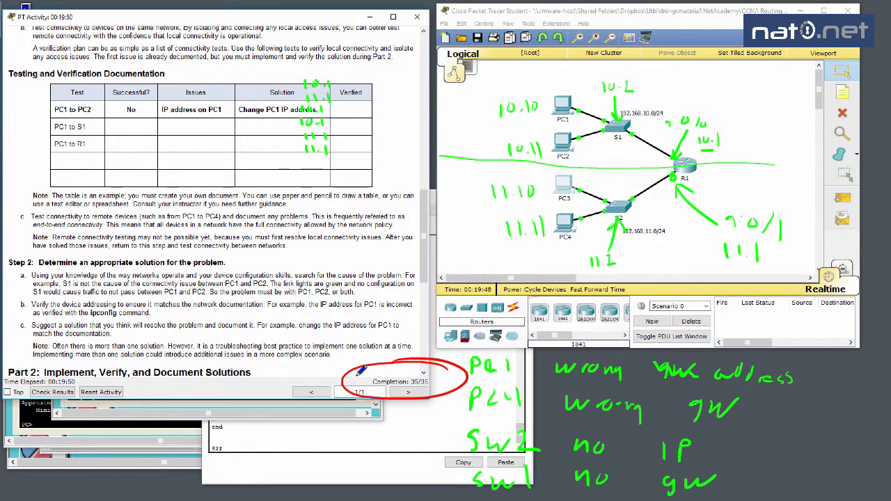